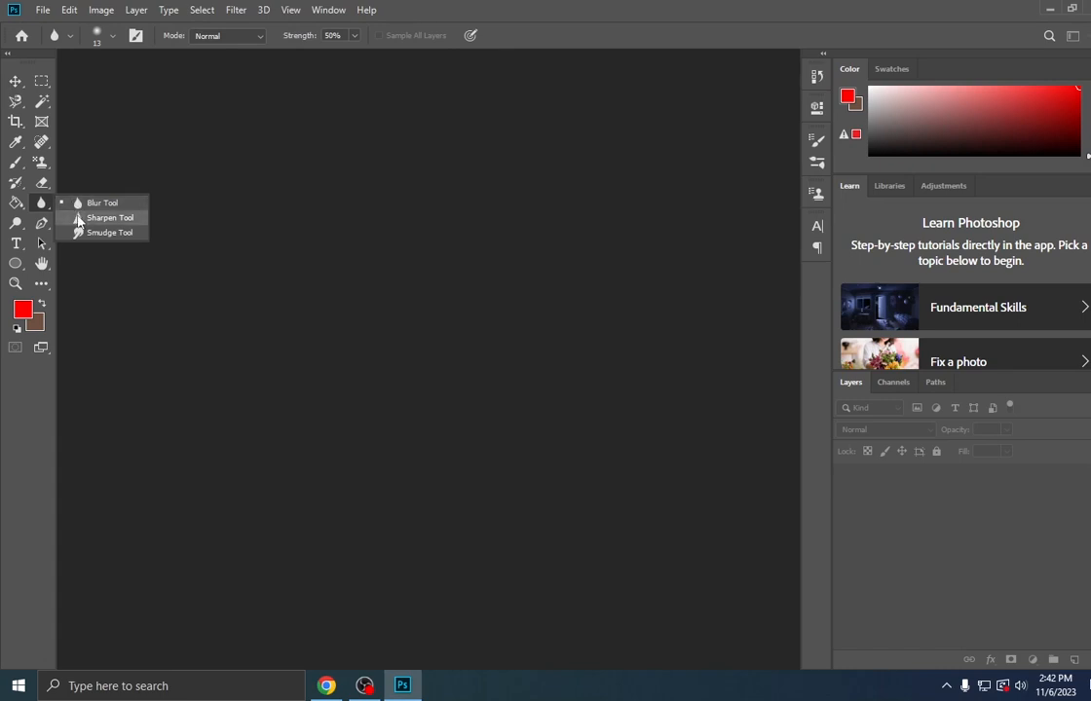
pyautogui.click(15, 223)
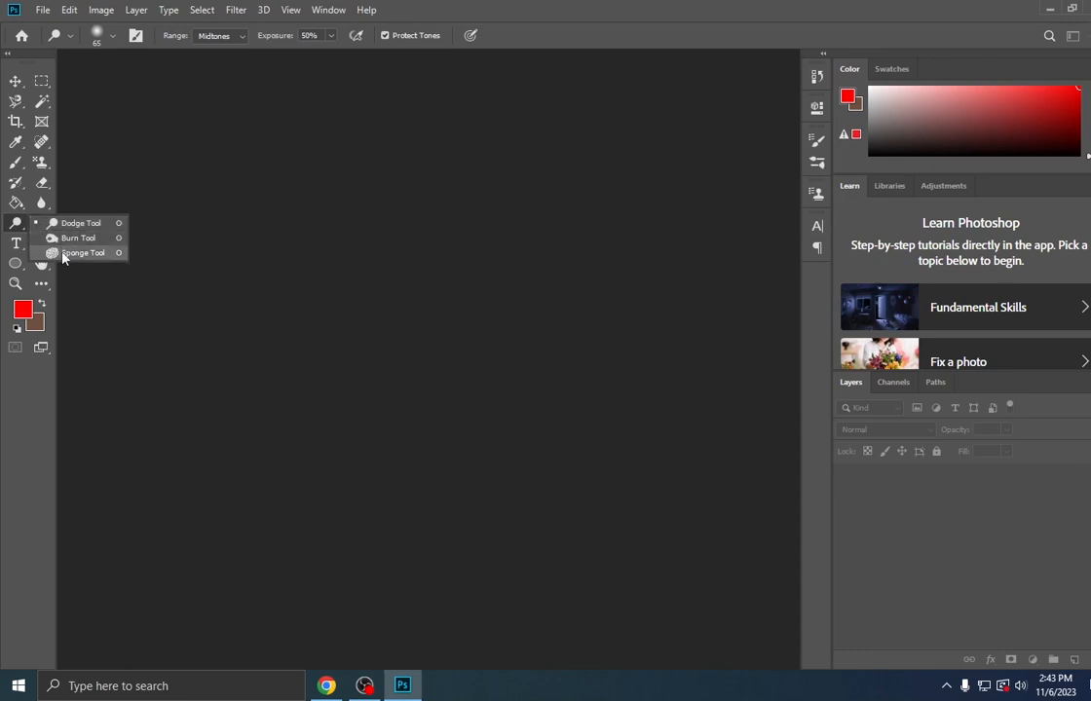
pyautogui.click(16, 229)
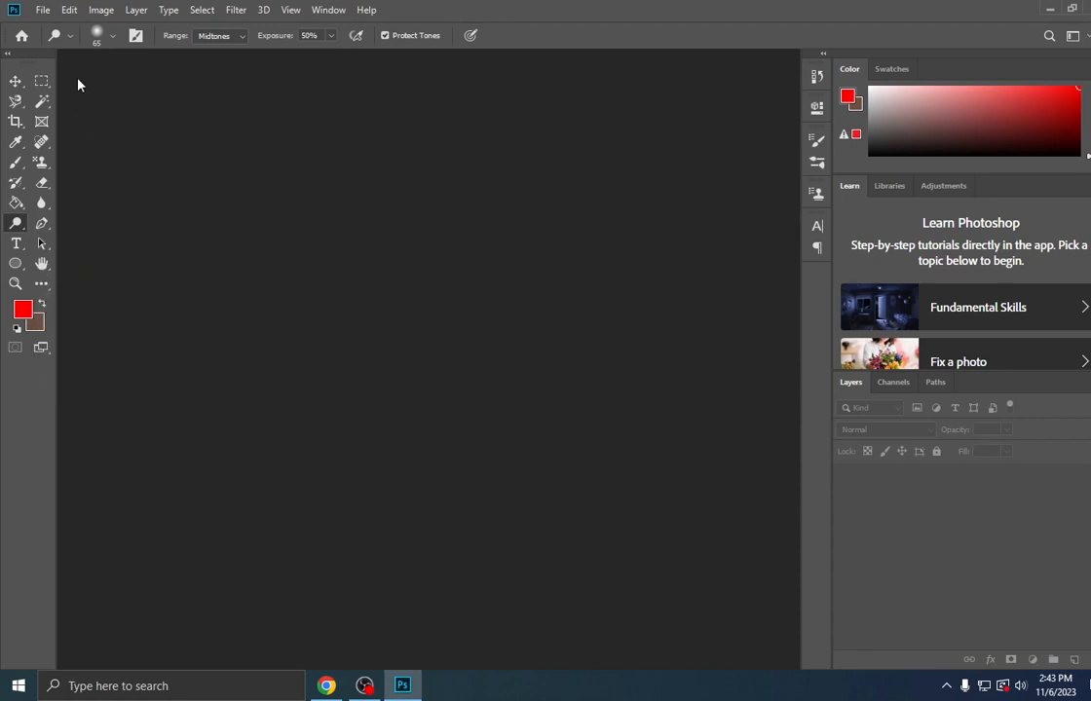
# Create a new A4 print document in landscape orientation and fit the whole canvas in view
pyautogui.click(43, 11)
pyautogui.click(54, 27)
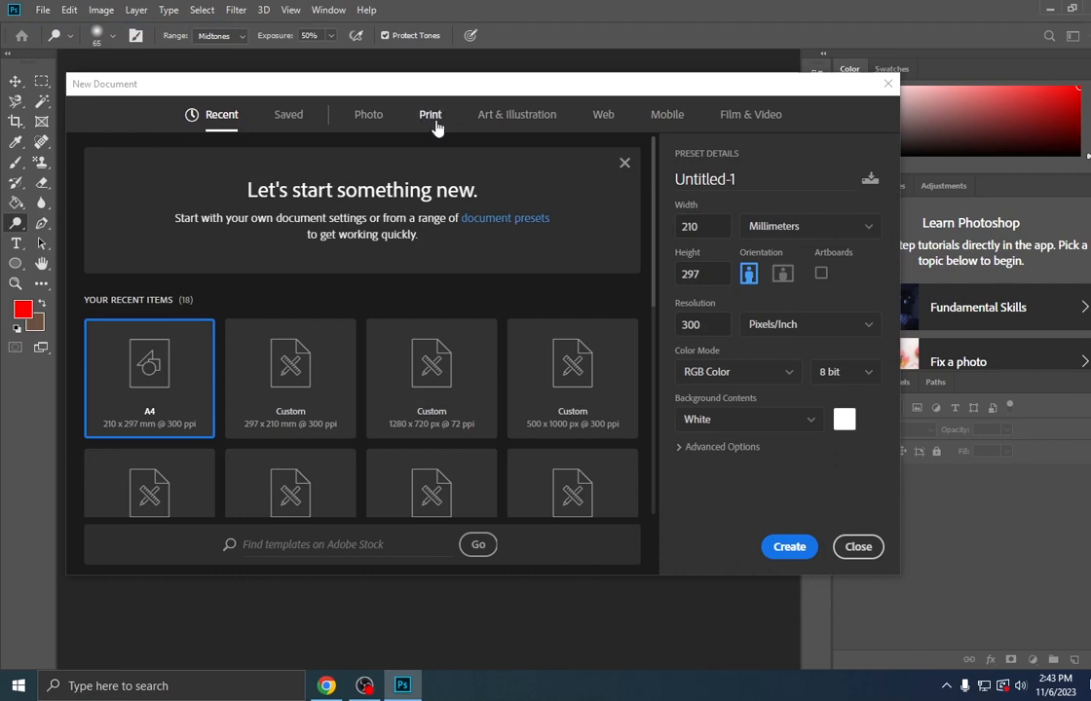
pyautogui.click(430, 114)
pyautogui.click(539, 246)
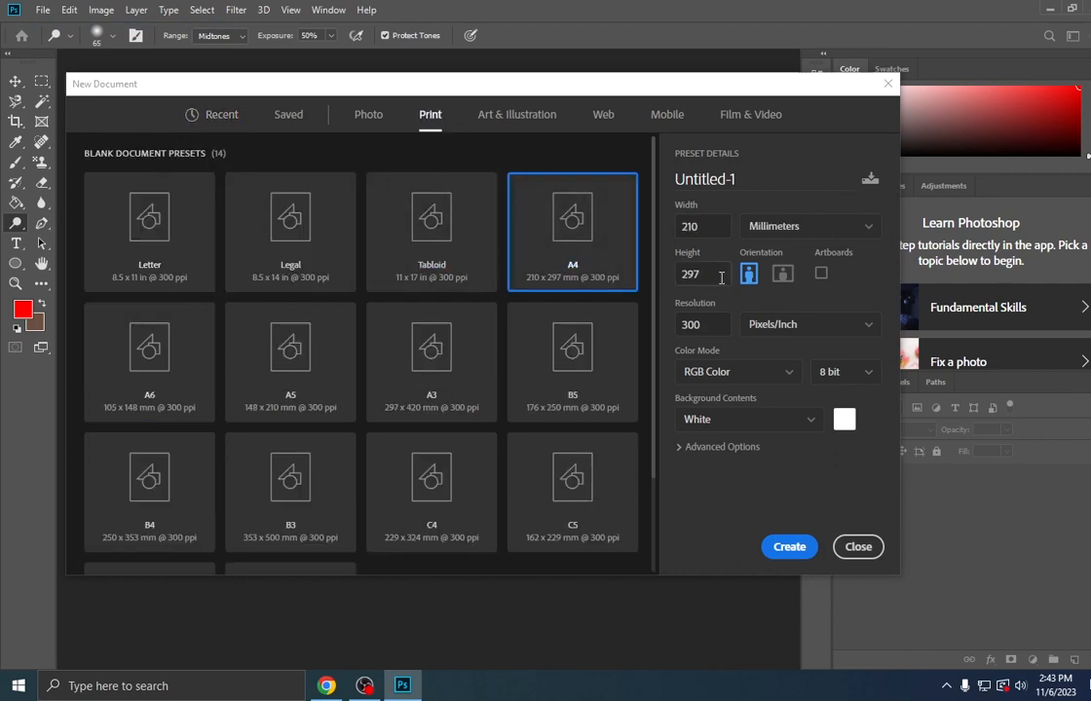
pyautogui.click(782, 275)
pyautogui.click(779, 548)
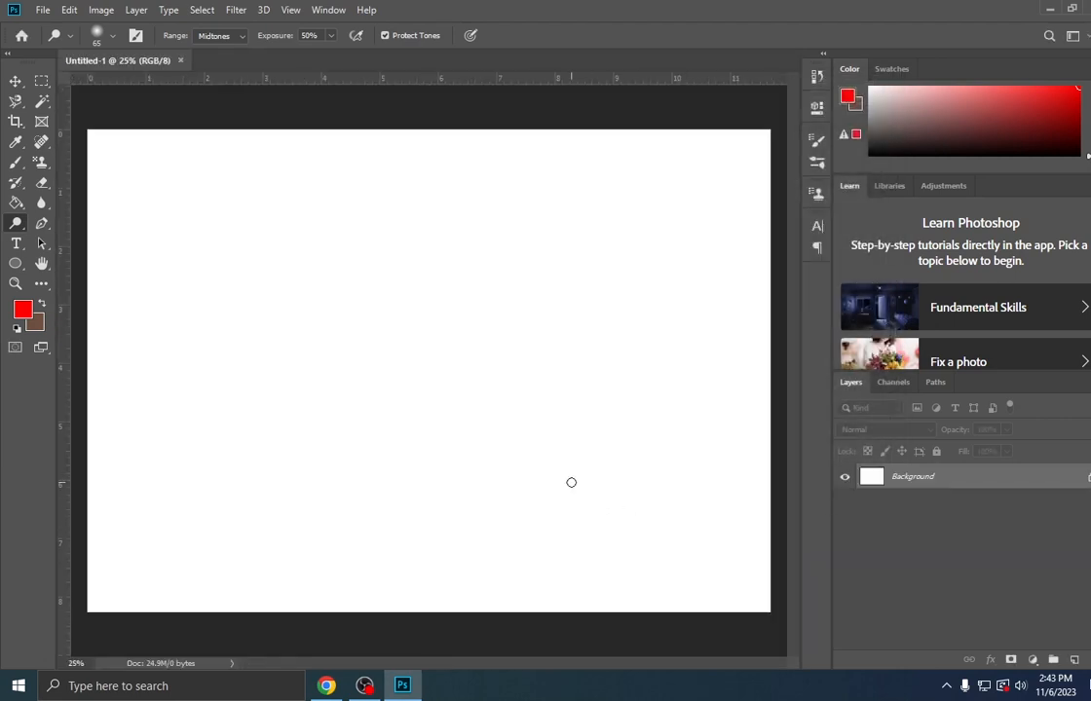
pyautogui.hotkey('ctrl', '0')
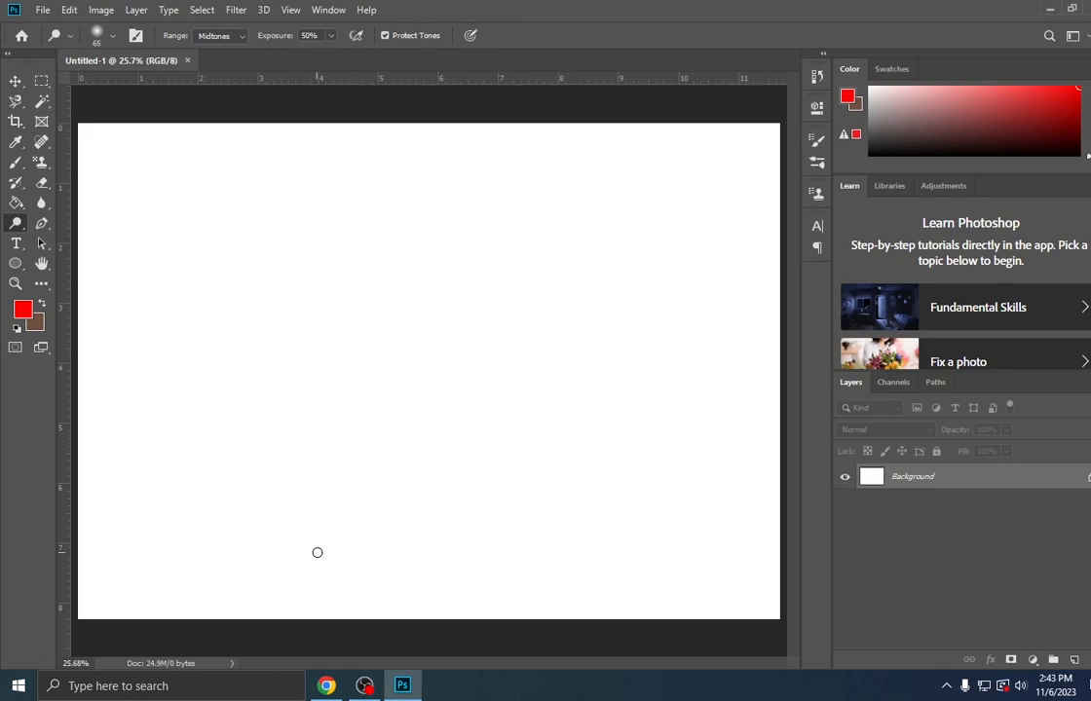
# Switch to Chrome and open the pixabay.com website
pyautogui.click(328, 686)
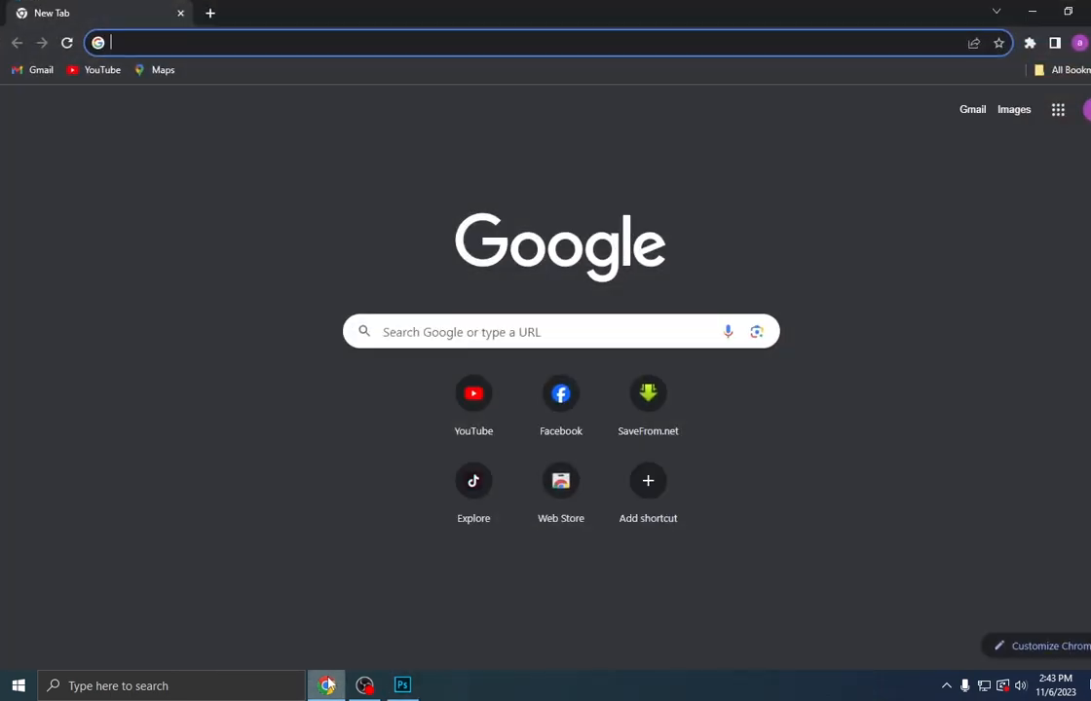
pyautogui.click(183, 40)
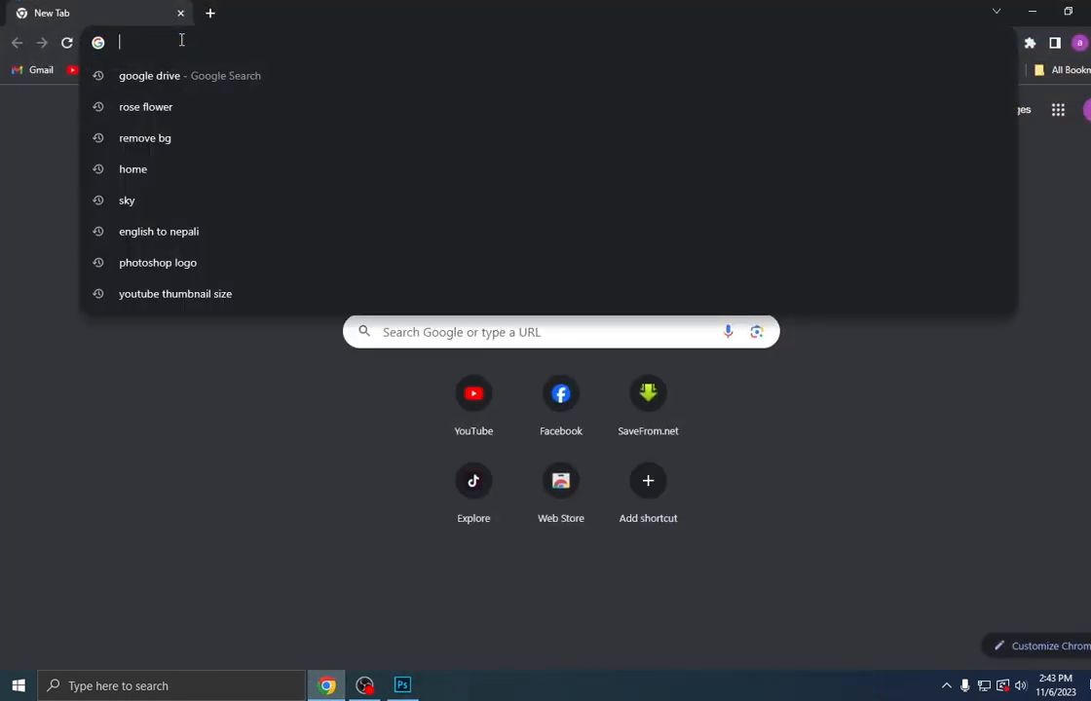
pyautogui.write('pixab')
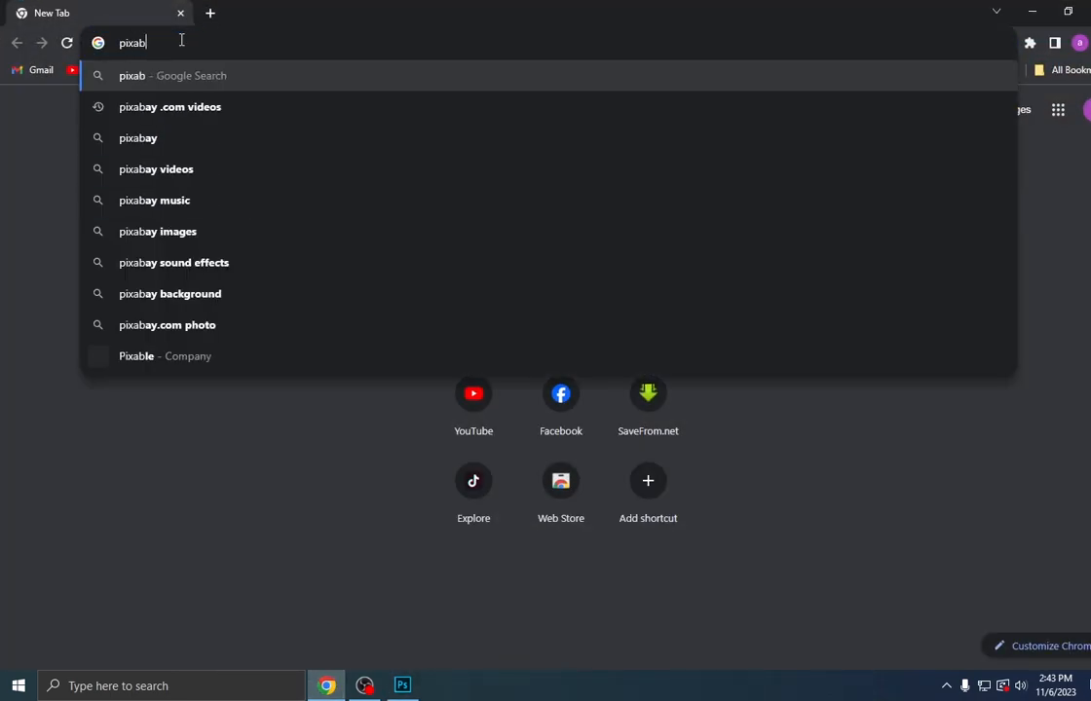
pyautogui.write('ay.com')
pyautogui.press('Return')
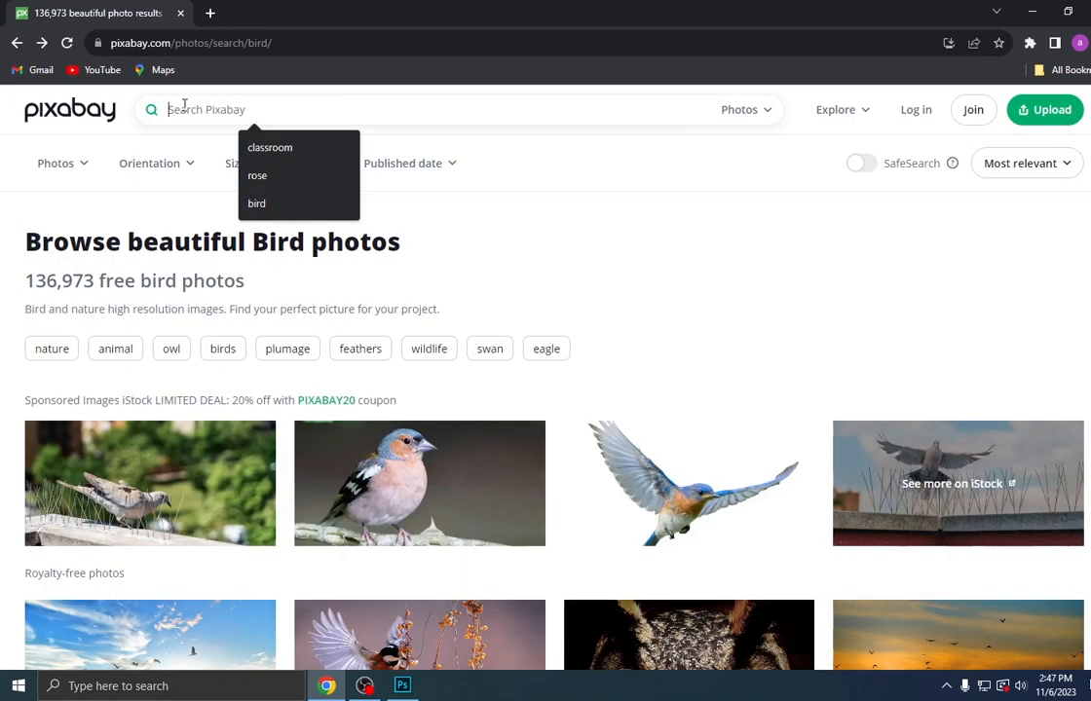
# Search Pixabay for "bird" and browse the photo results
pyautogui.write('bird')
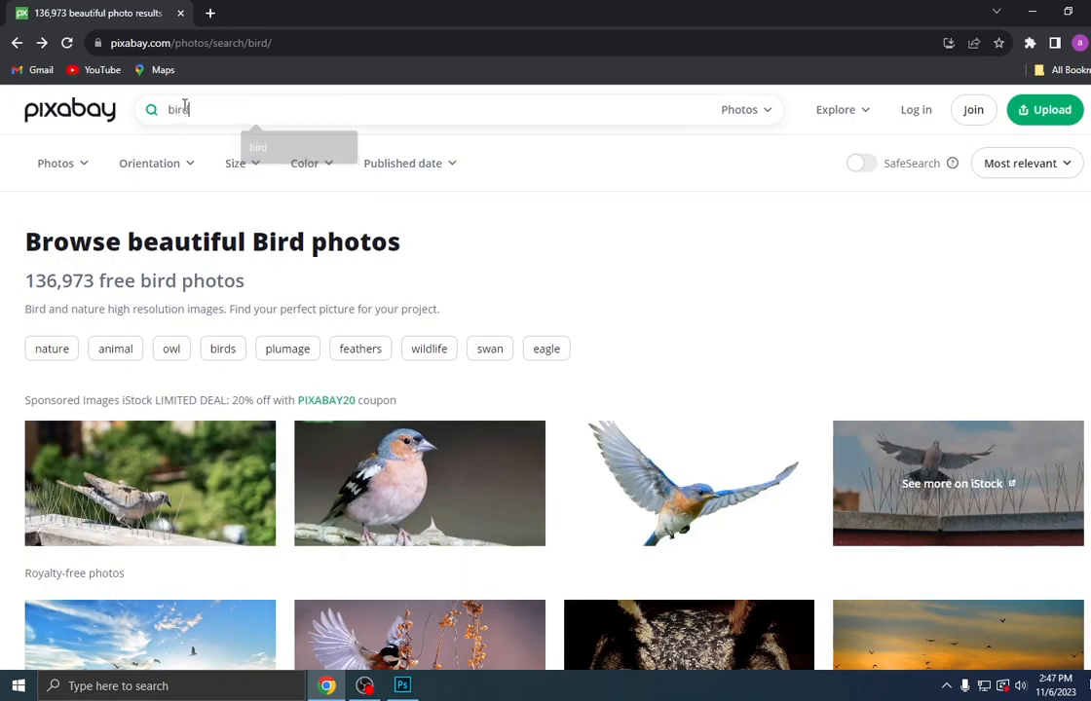
pyautogui.press('Return')
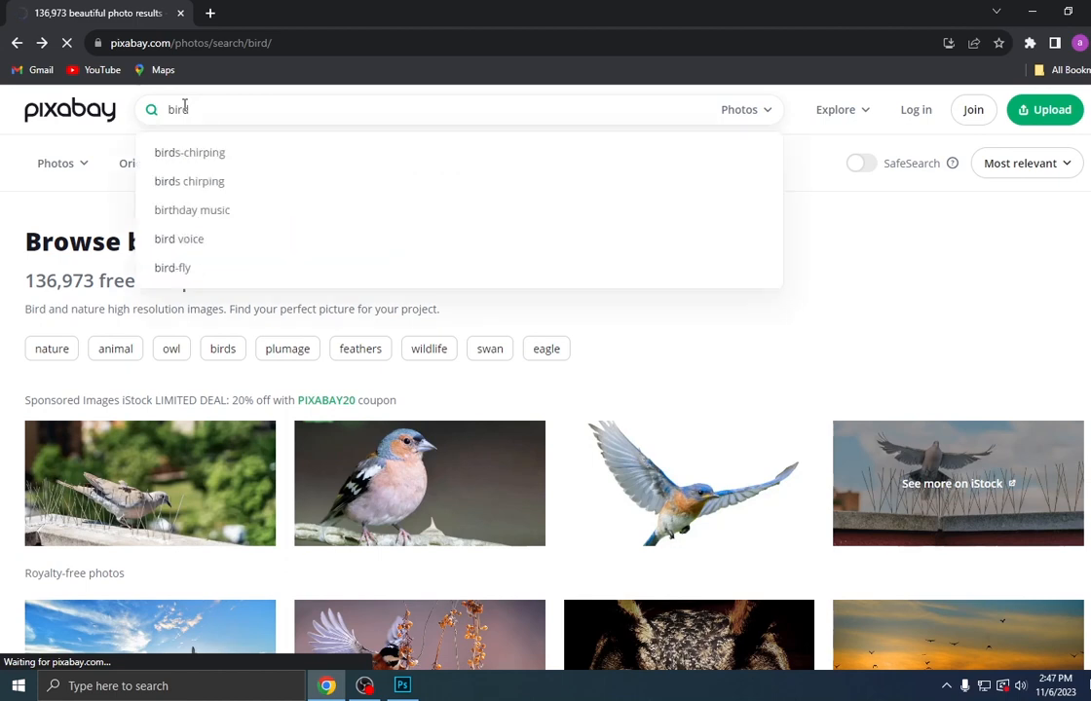
pyautogui.scroll(-1, 721, 455)
pyautogui.scroll(-3, 721, 455)
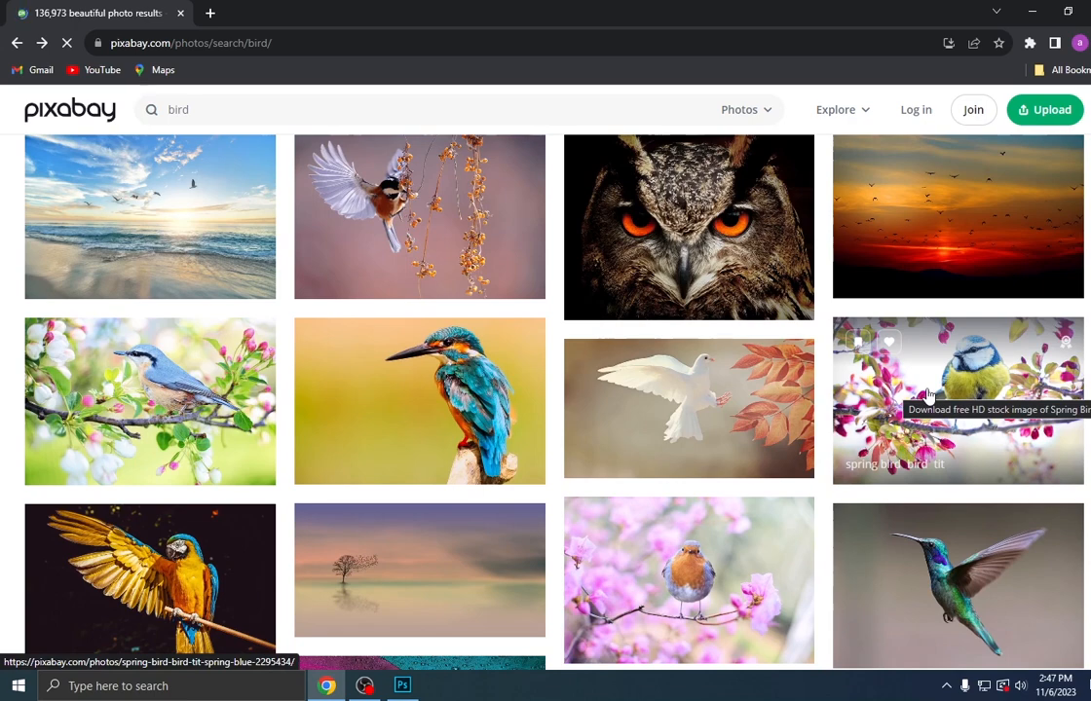
# Open the photo of the blue and yellow tit on a pink blossom branch and copy the image
pyautogui.click(928, 395)
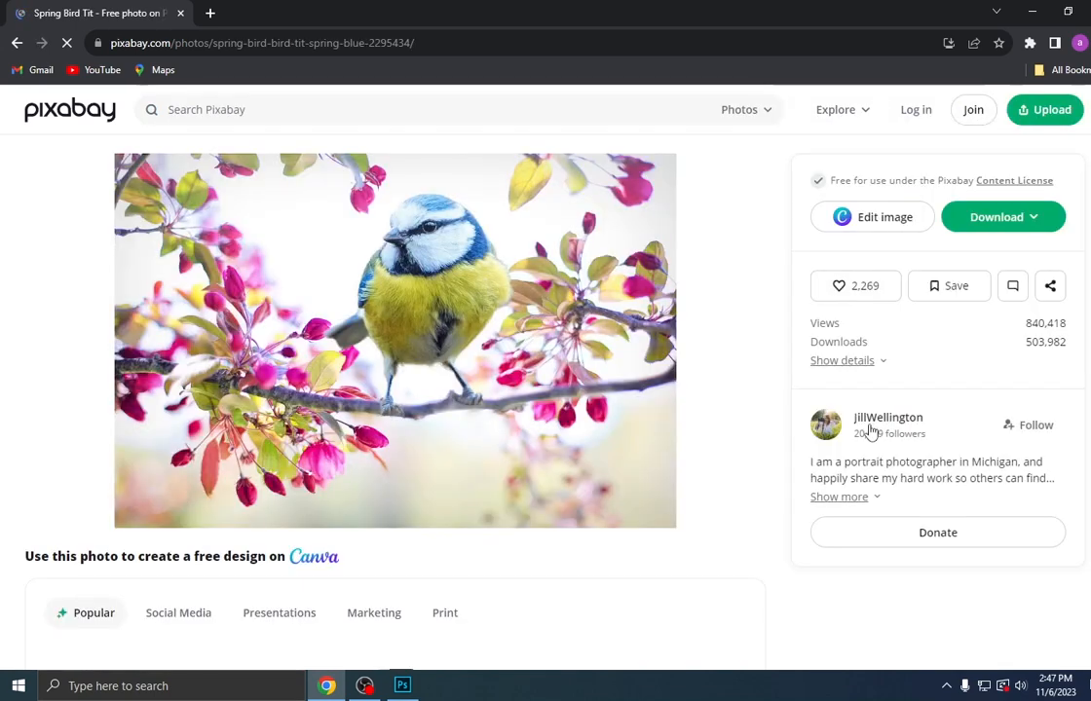
pyautogui.rightClick(313, 292)
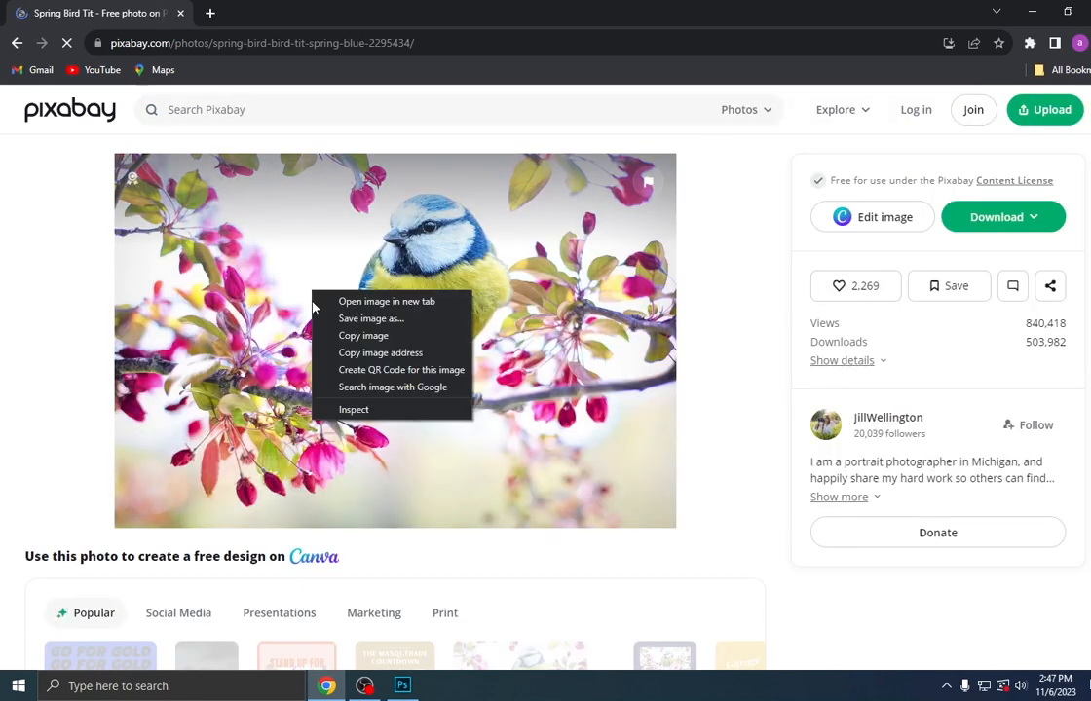
pyautogui.click(362, 336)
# Switch to Photoshop, paste the bird photo into the document and scale it up proportionally to cover the canvas
pyautogui.click(401, 685)
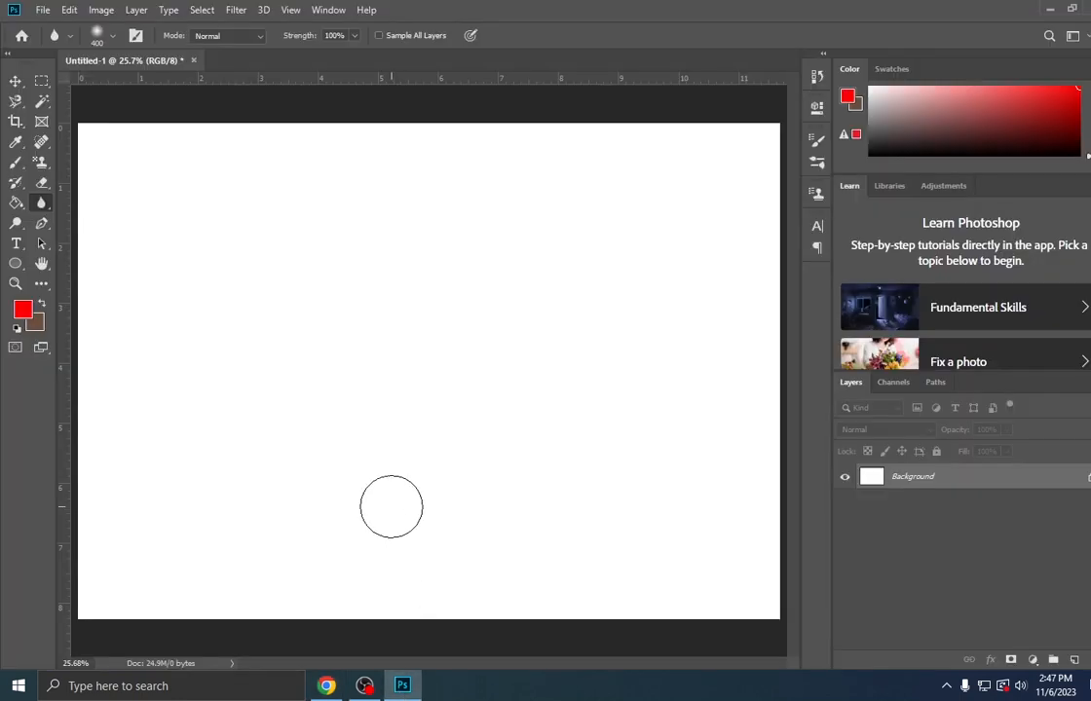
pyautogui.press('v')
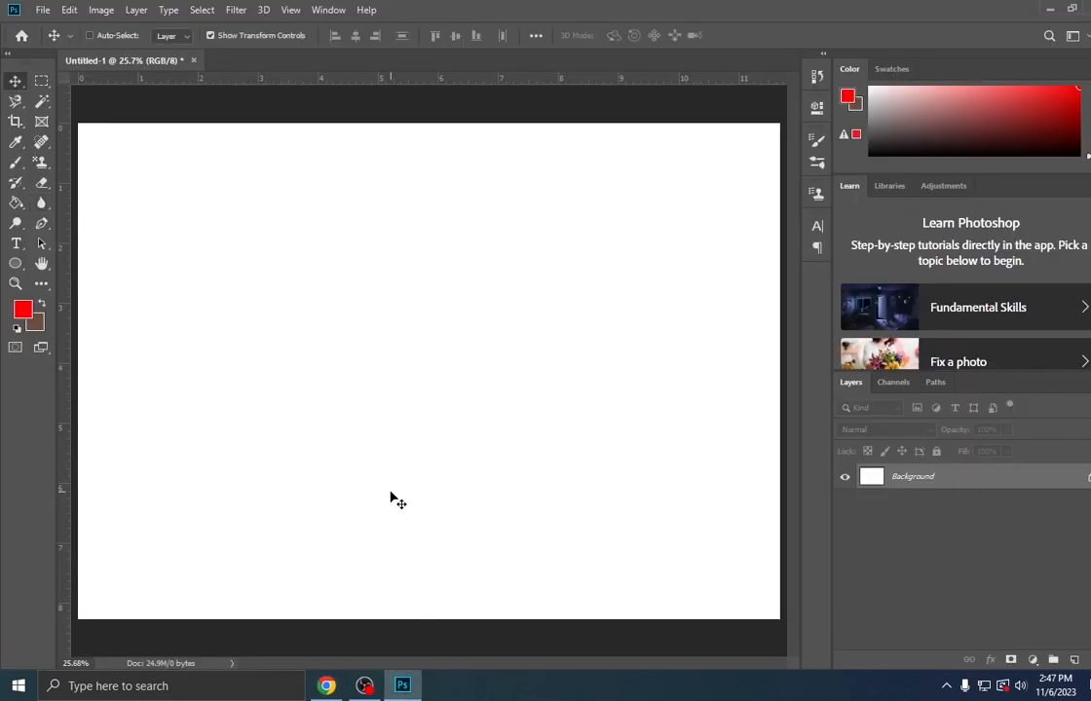
pyautogui.hotkey('ctrl', 'v')
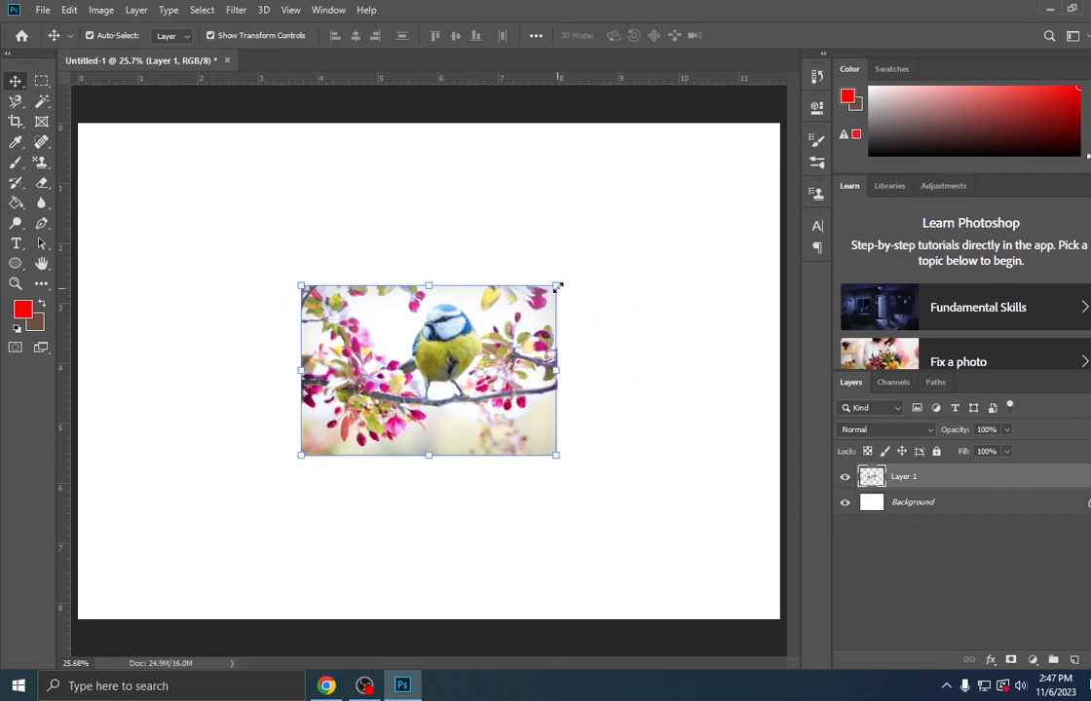
pyautogui.moveTo(556, 286); pyautogui.dragTo(788, 110)
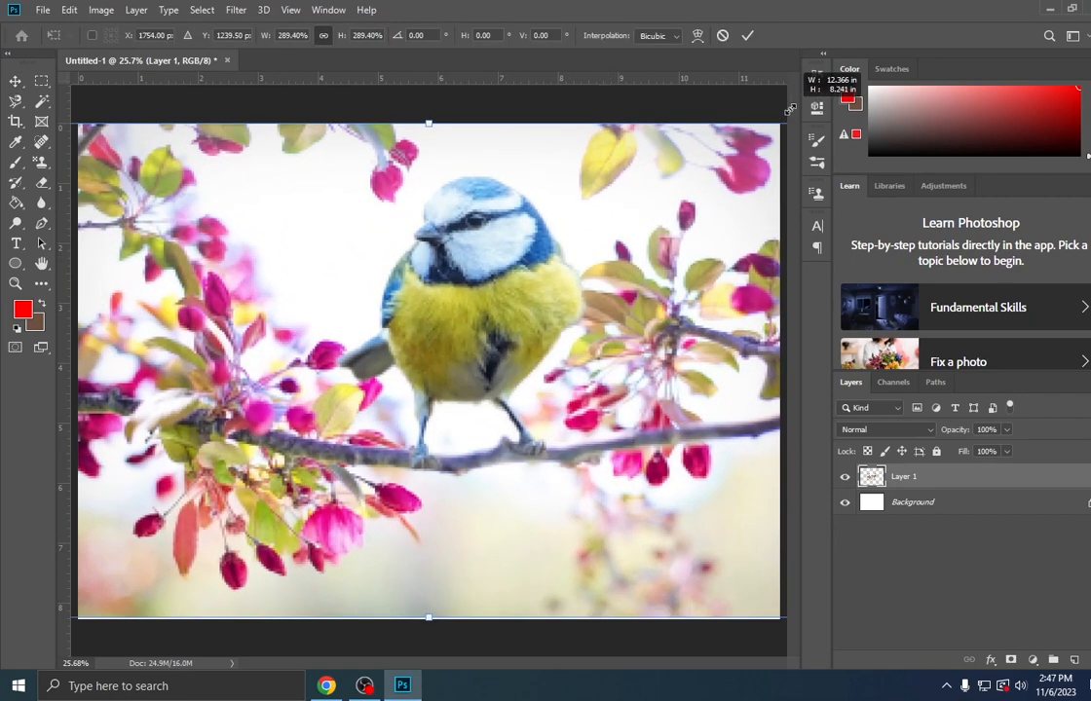
pyautogui.press('Return')
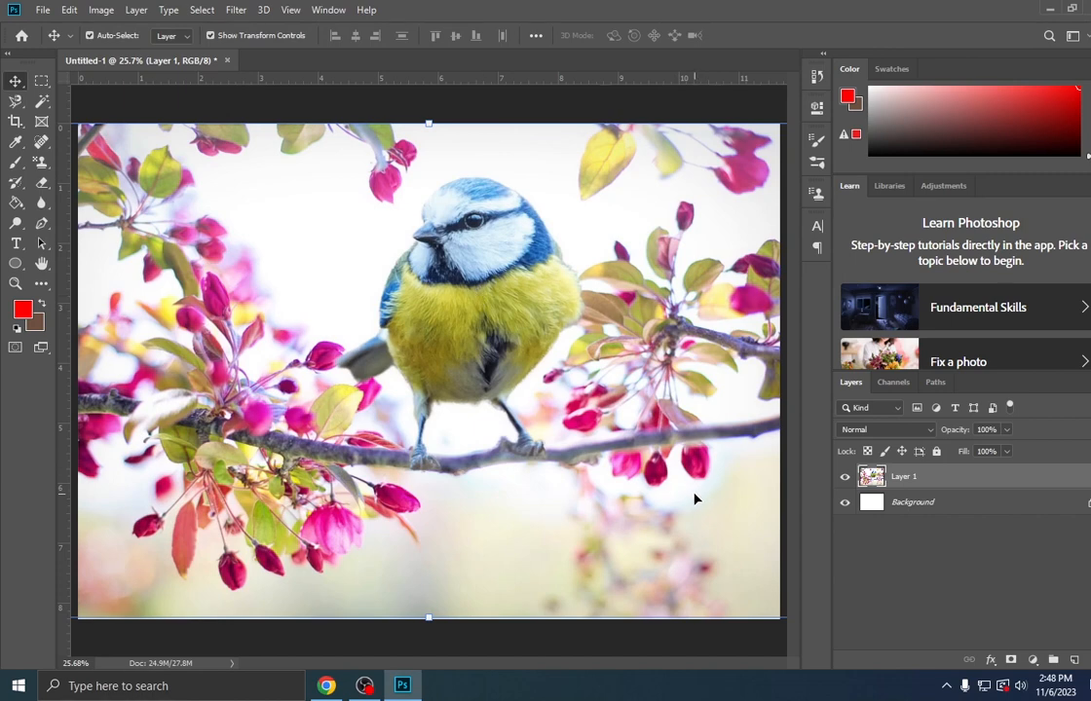
# Activate the Blur tool and duplicate the bird photo layer
pyautogui.click(42, 203)
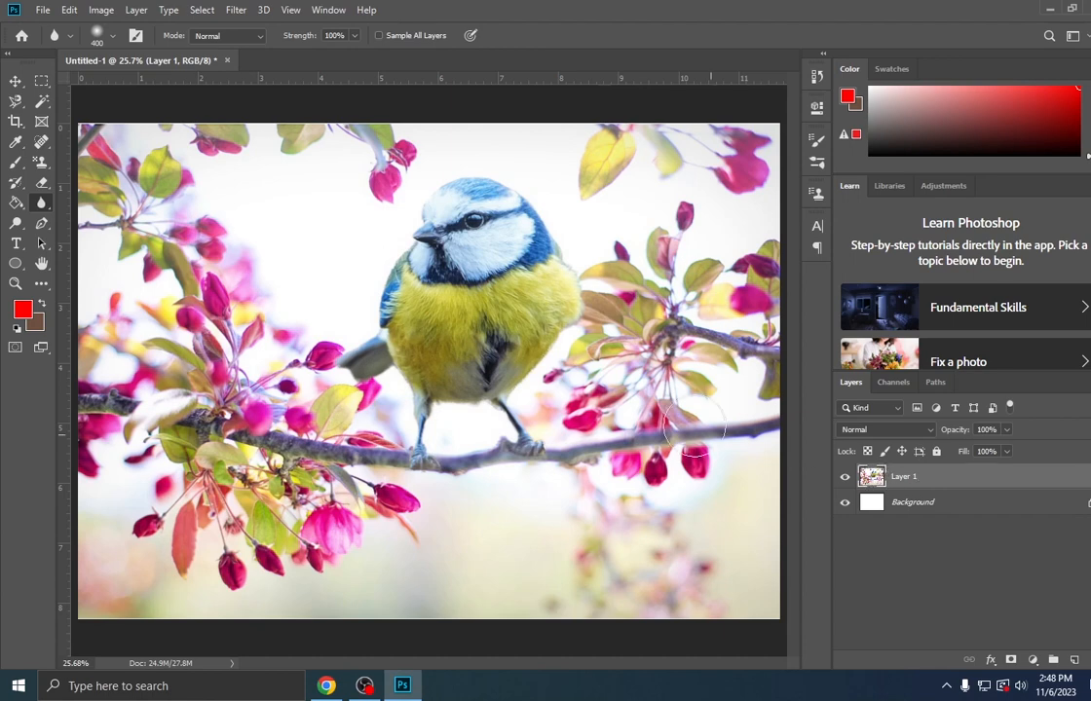
pyautogui.click(301, 37)
pyautogui.hotkey('ctrl', 'j')
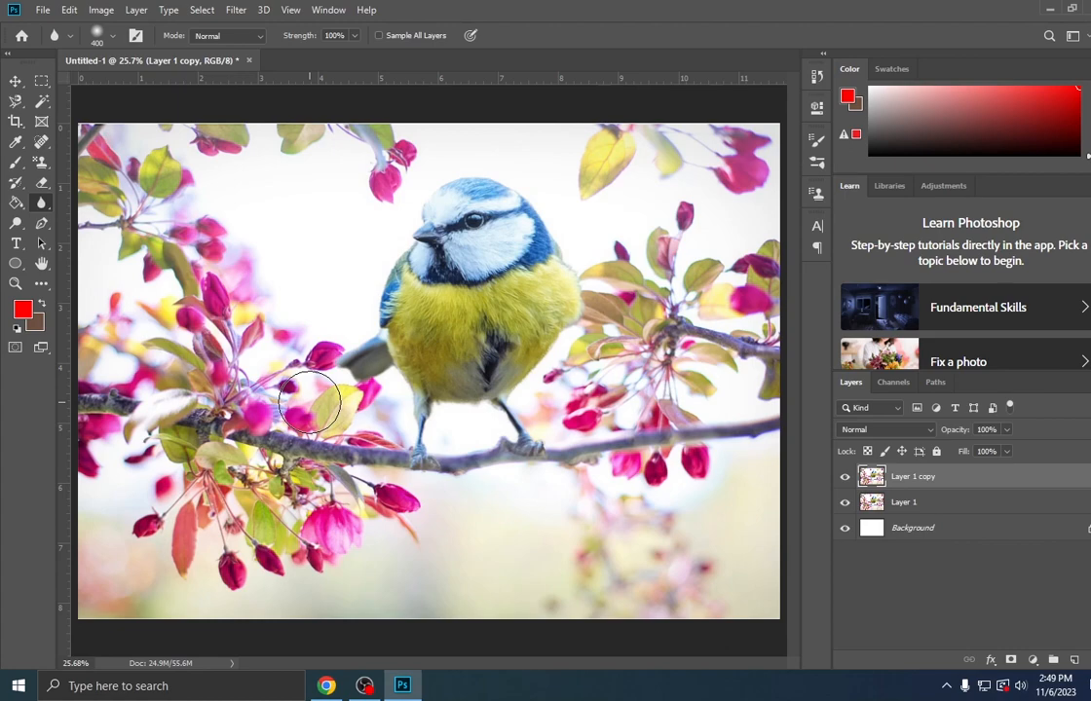
# Enlarge the Blur tool's brush to 1000 px for working on the blossoms and branch beside the bird
pyautogui.scroll(2, 309, 402)
pyautogui.scroll(2, 302, 419)
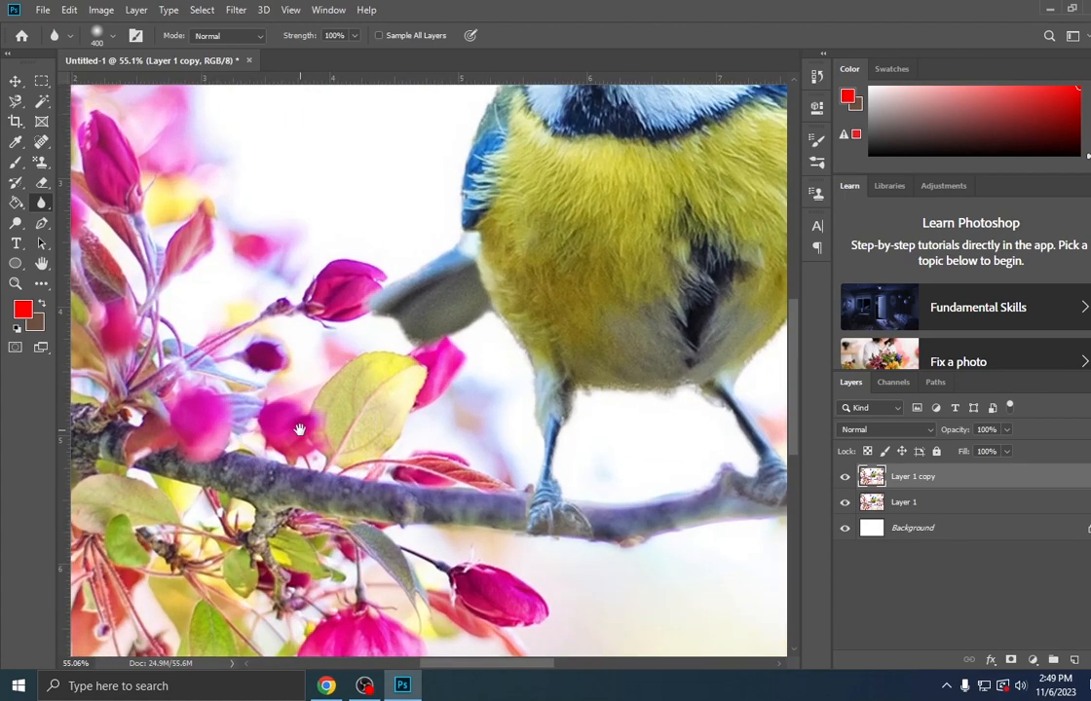
pyautogui.moveTo(300, 430); pyautogui.dragTo(402, 393)
pyautogui.press(']')
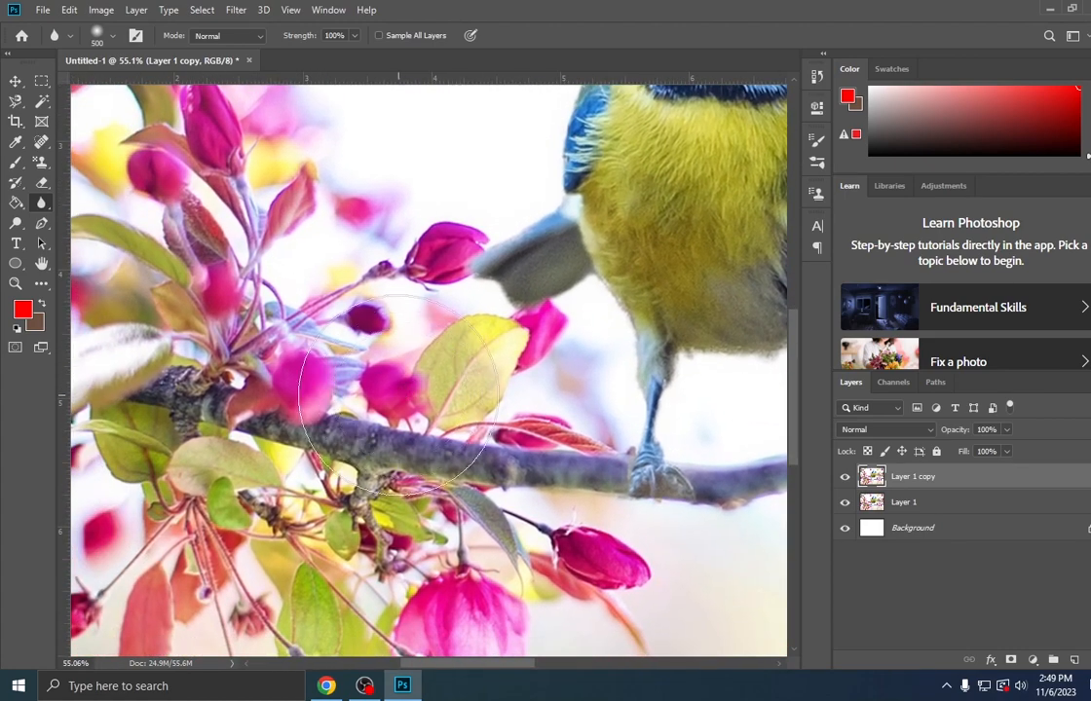
pyautogui.press(']')
pyautogui.press(']')
pyautogui.press(']')
pyautogui.press(']')
pyautogui.press(']')
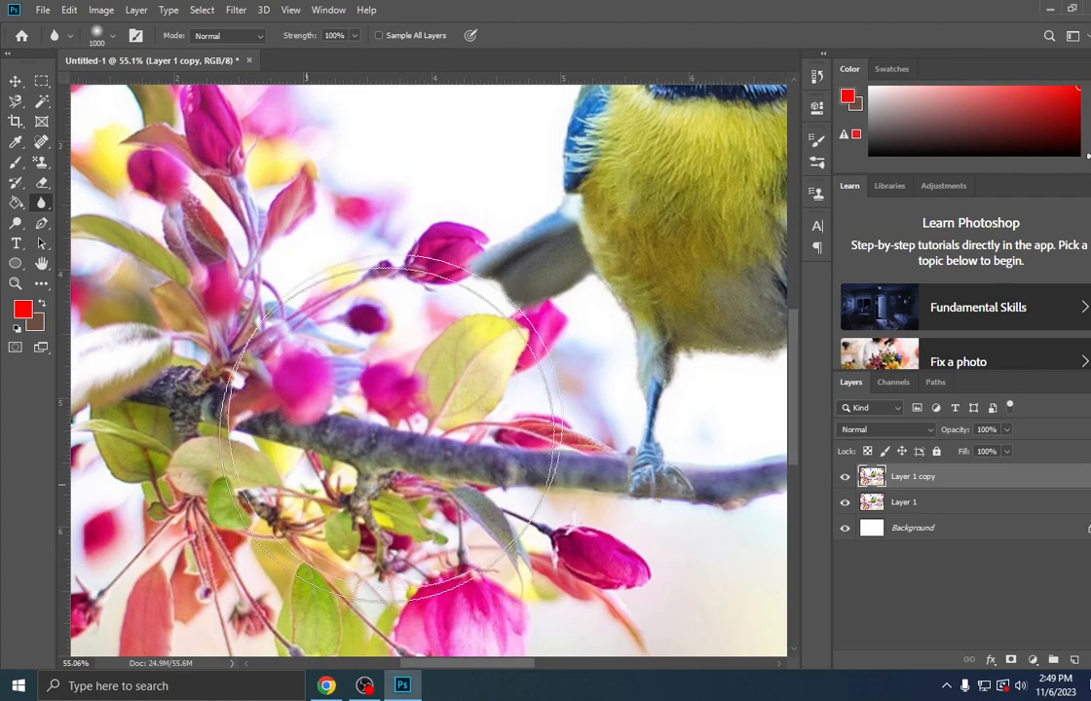
# Set the Blur brush hardness to 100%
pyautogui.rightClick(294, 226)
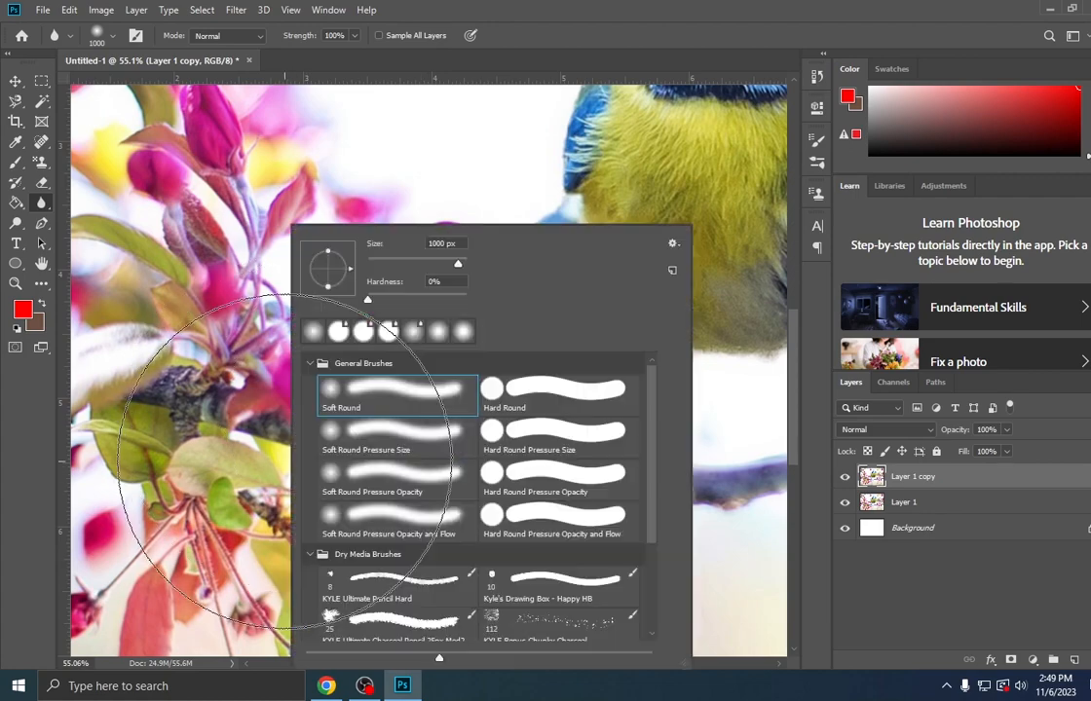
pyautogui.moveTo(370, 303); pyautogui.dragTo(459, 305)
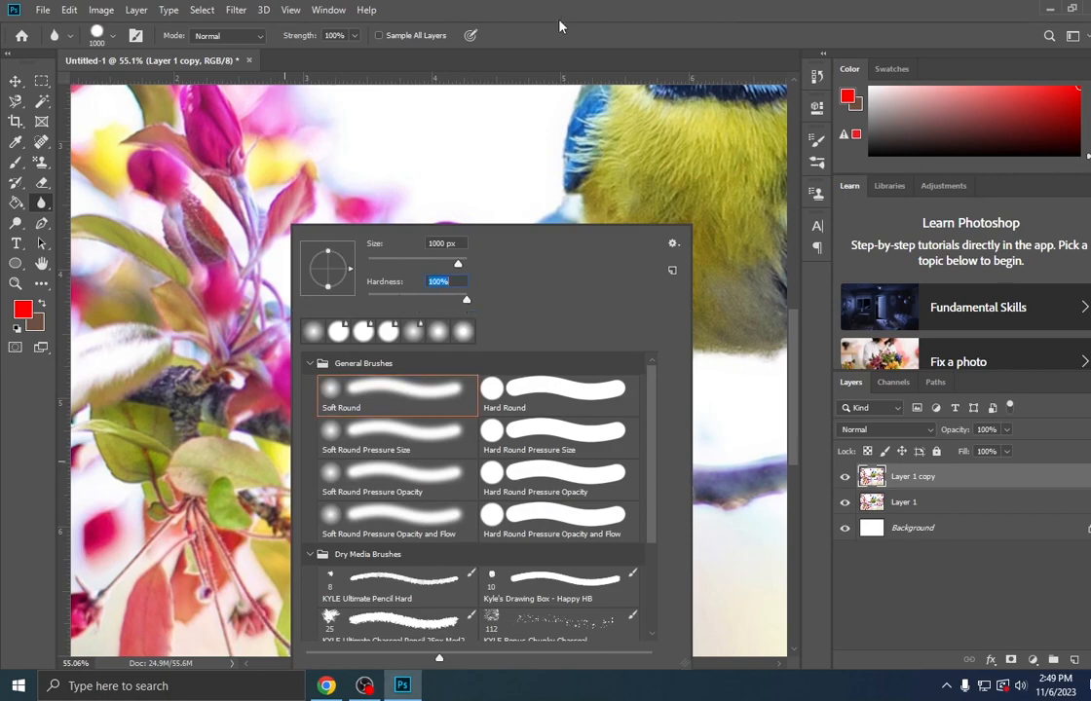
pyautogui.click(559, 27)
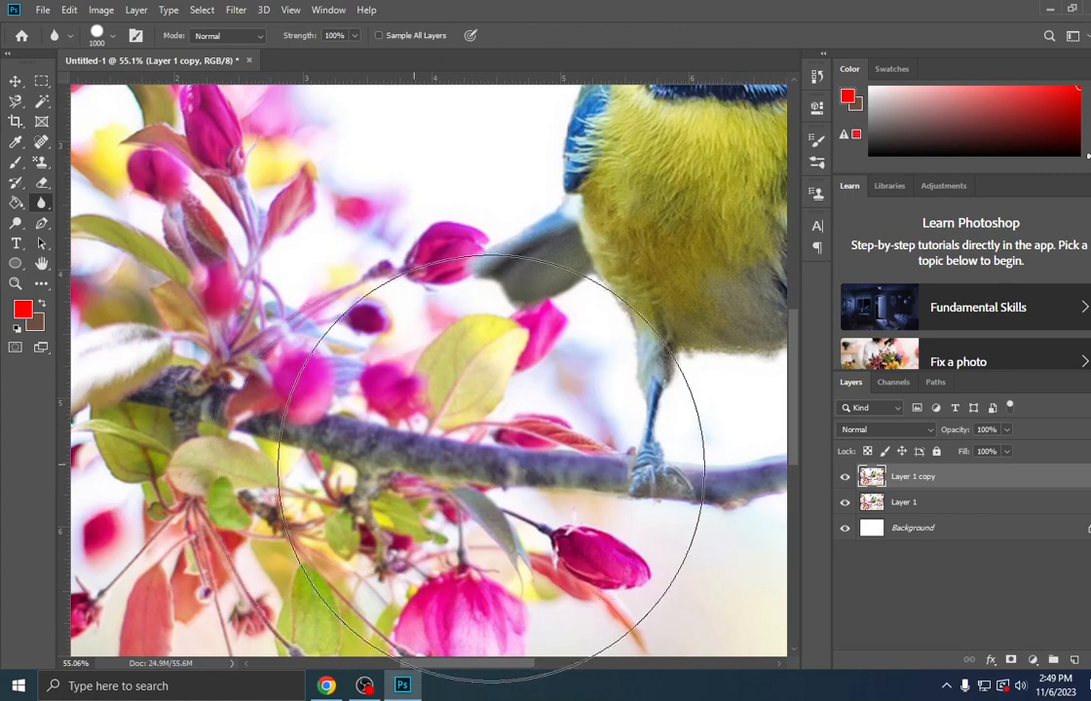
# Compare the blurred duplicate with the original photo on both sides of the bird by toggling the duplicate layer's visibility
pyautogui.click(846, 477)
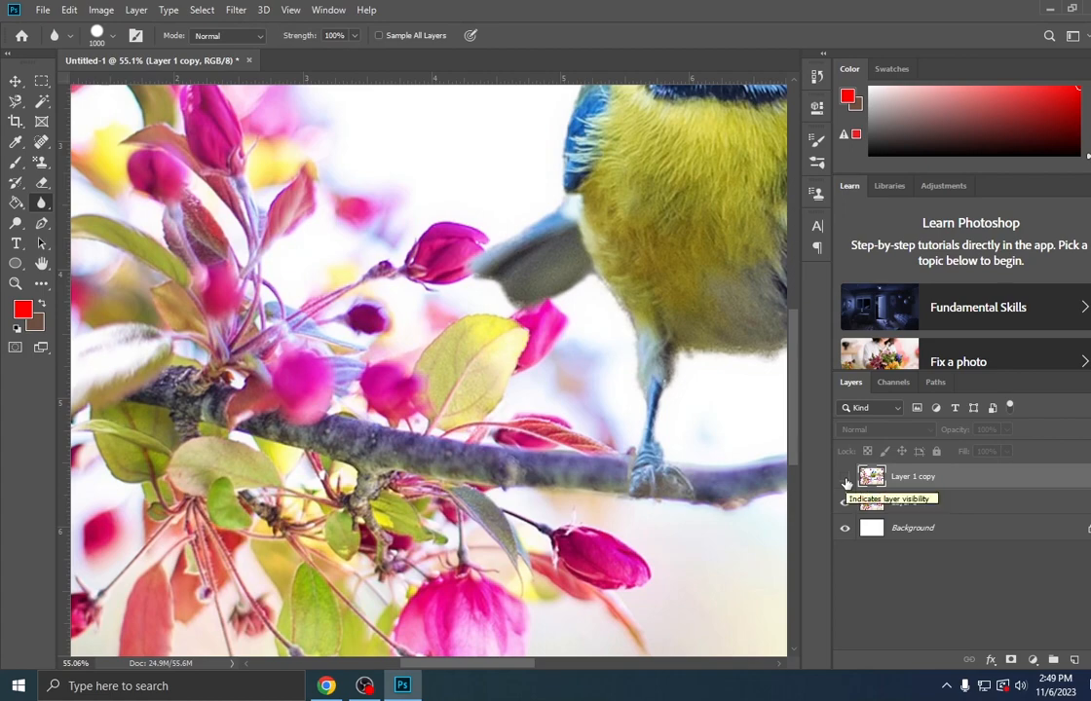
pyautogui.click(845, 478)
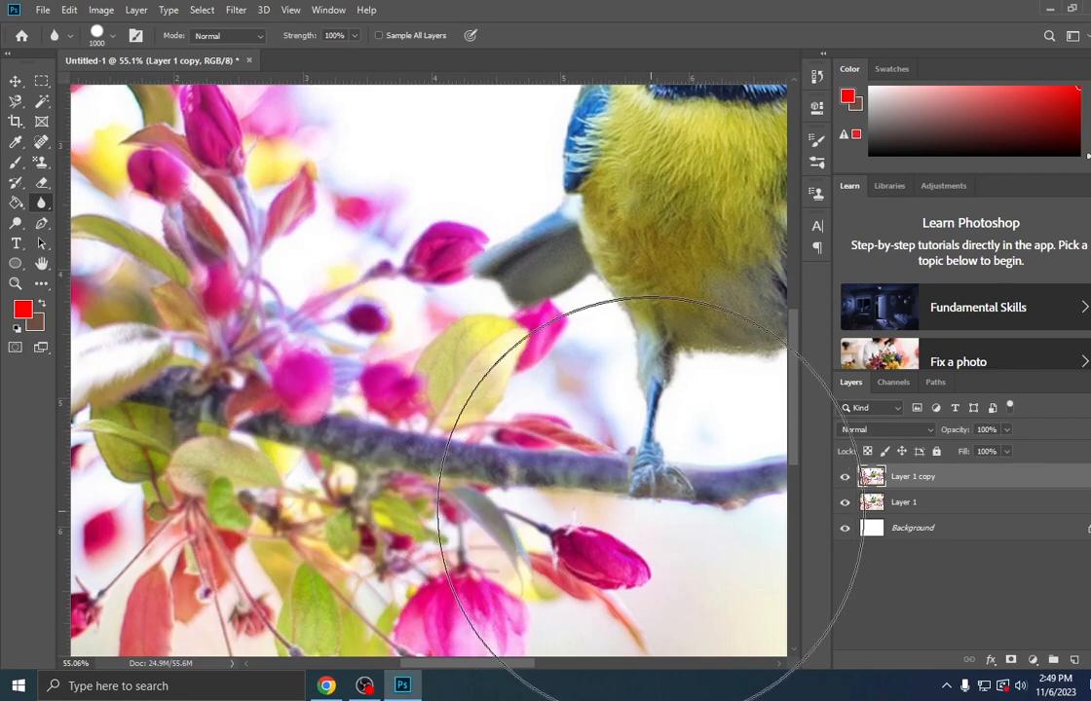
pyautogui.moveTo(613, 381); pyautogui.dragTo(409, 513)
pyautogui.moveTo(565, 361); pyautogui.dragTo(433, 491)
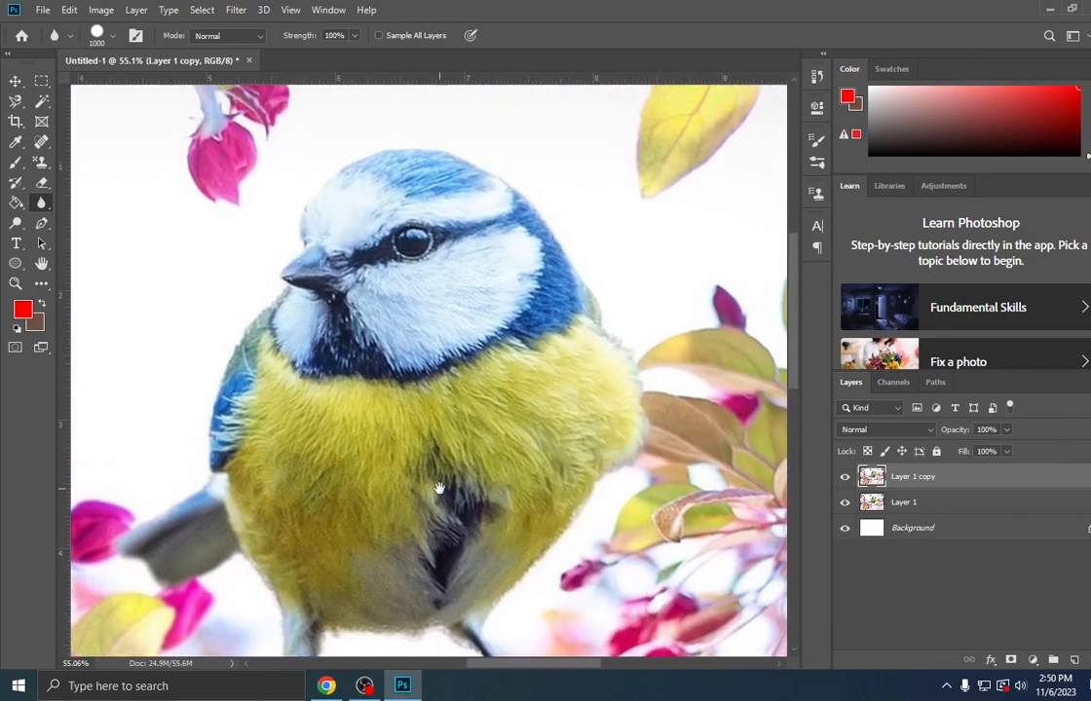
pyautogui.moveTo(579, 428); pyautogui.dragTo(419, 419)
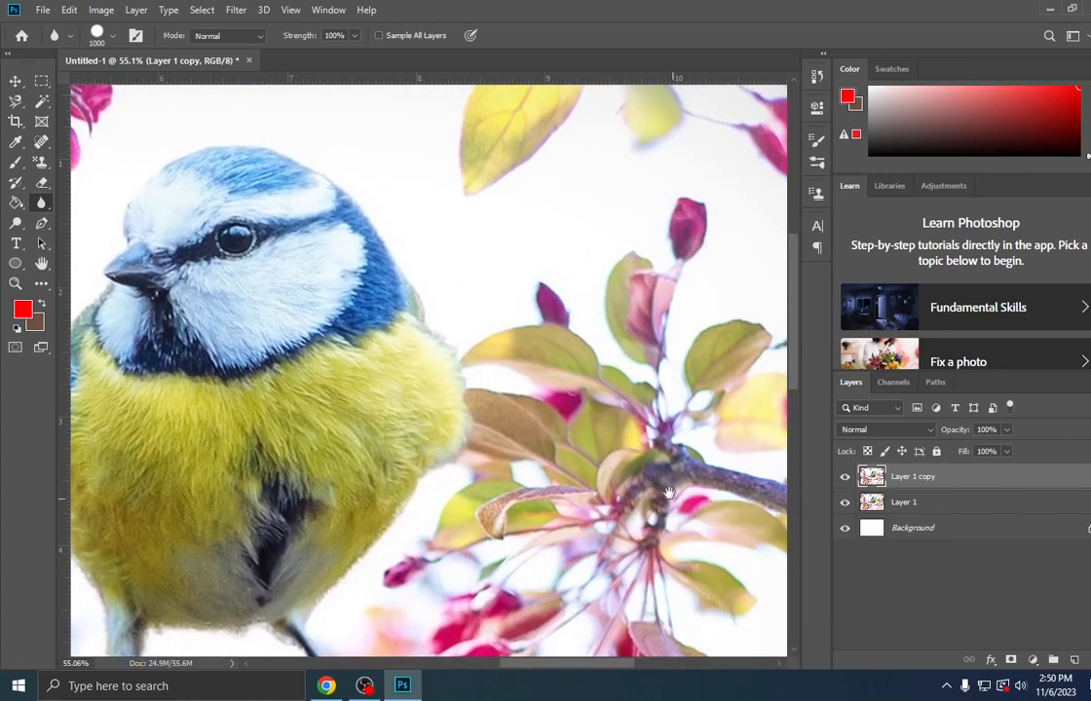
pyautogui.moveTo(720, 474); pyautogui.dragTo(584, 389)
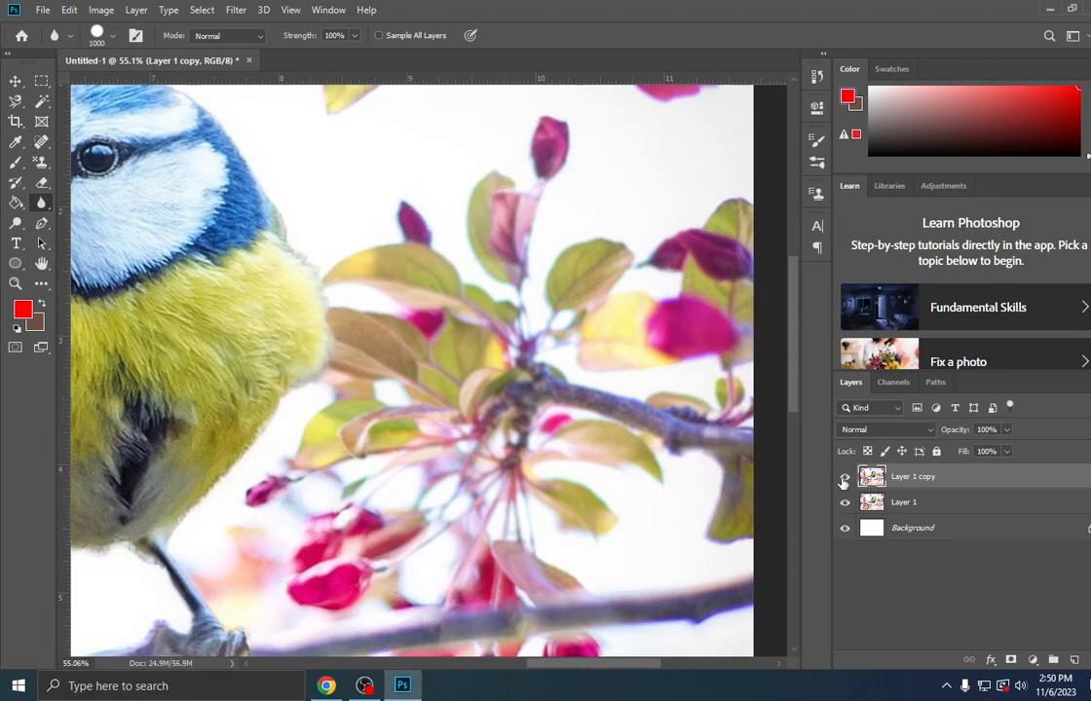
pyautogui.click(844, 477)
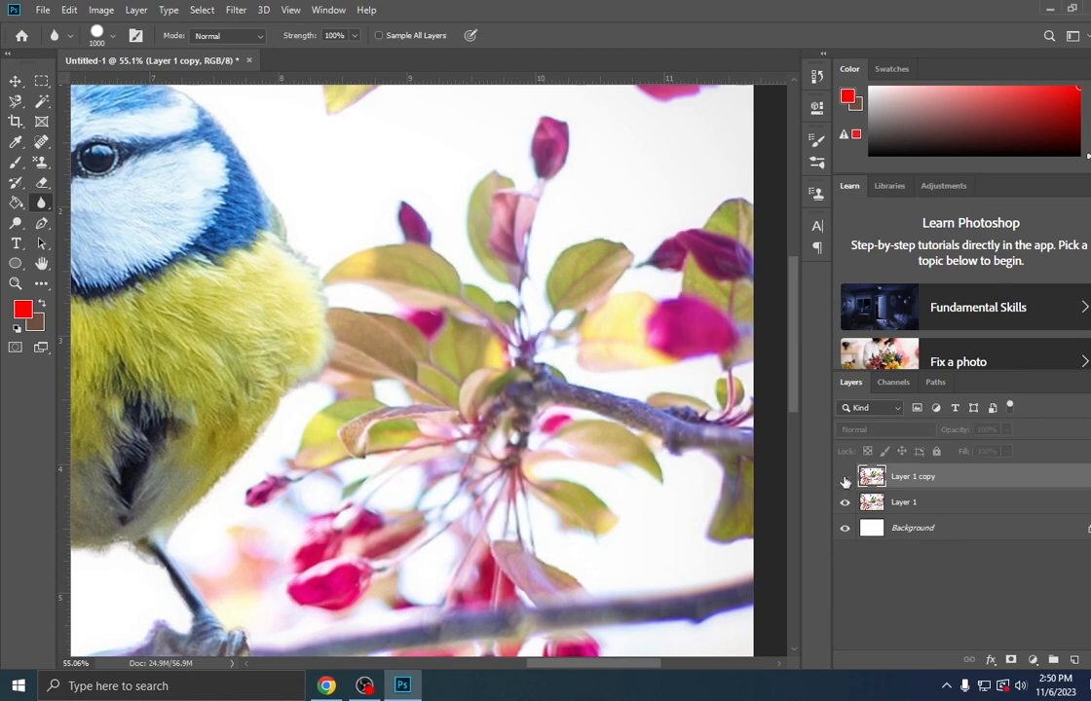
pyautogui.click(844, 477)
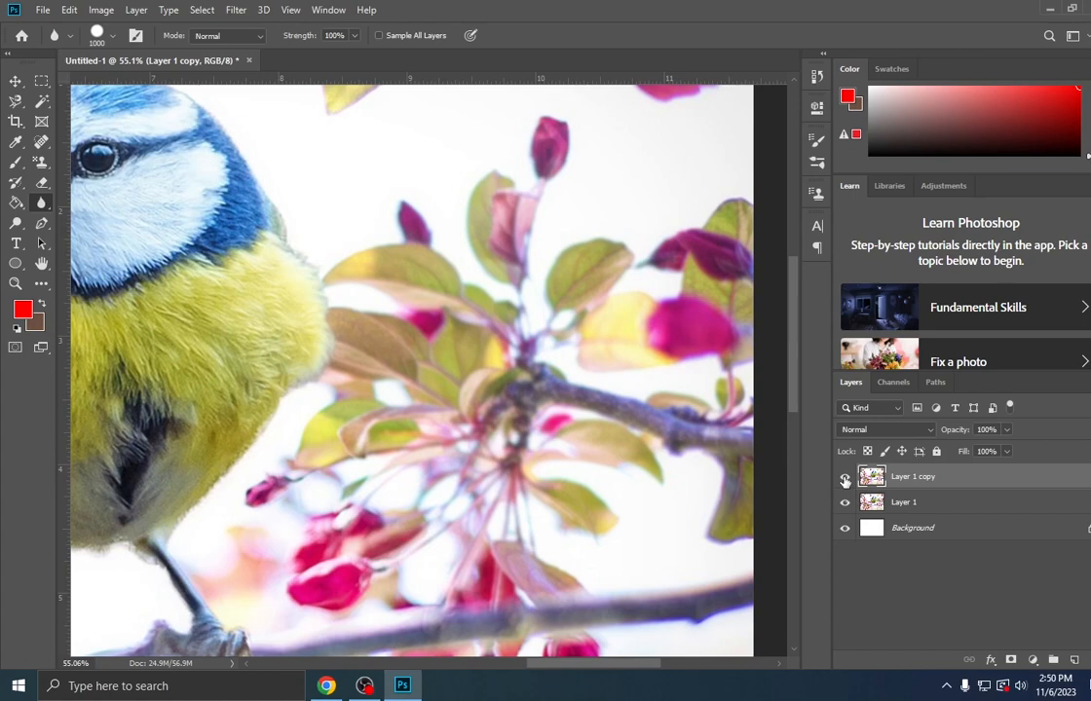
# Sharpen the feathers on the bird's face with the Sharpen tool, using a 400 px brush at 50% strength
pyautogui.hotkey('ctrl', '0')
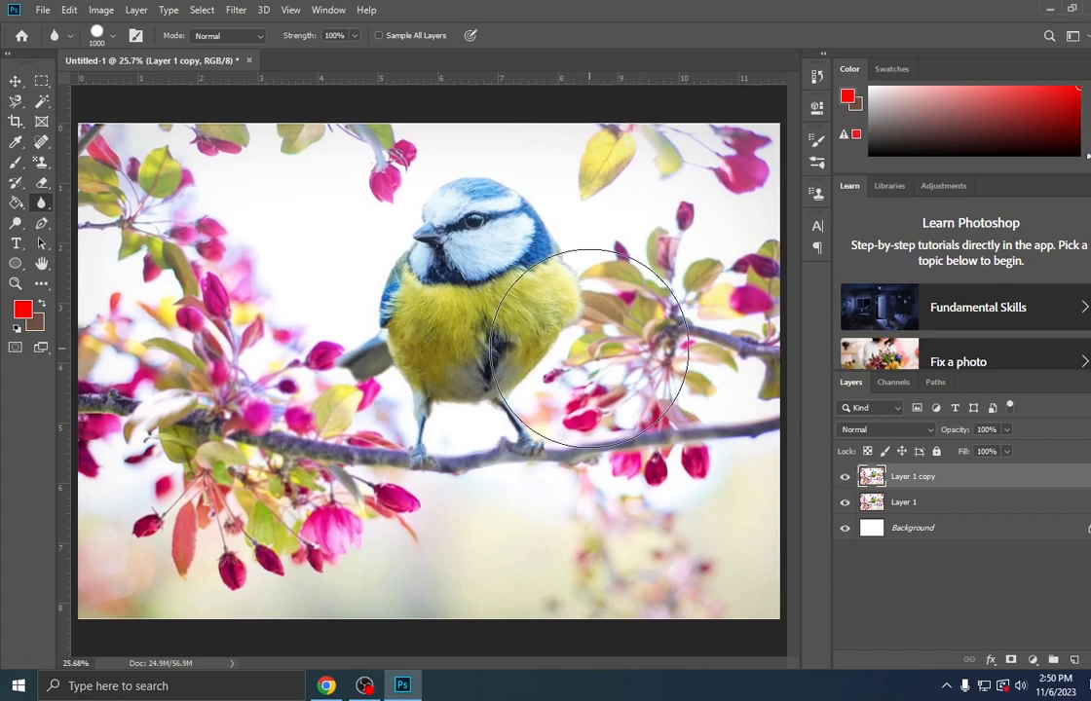
pyautogui.rightClick(43, 204)
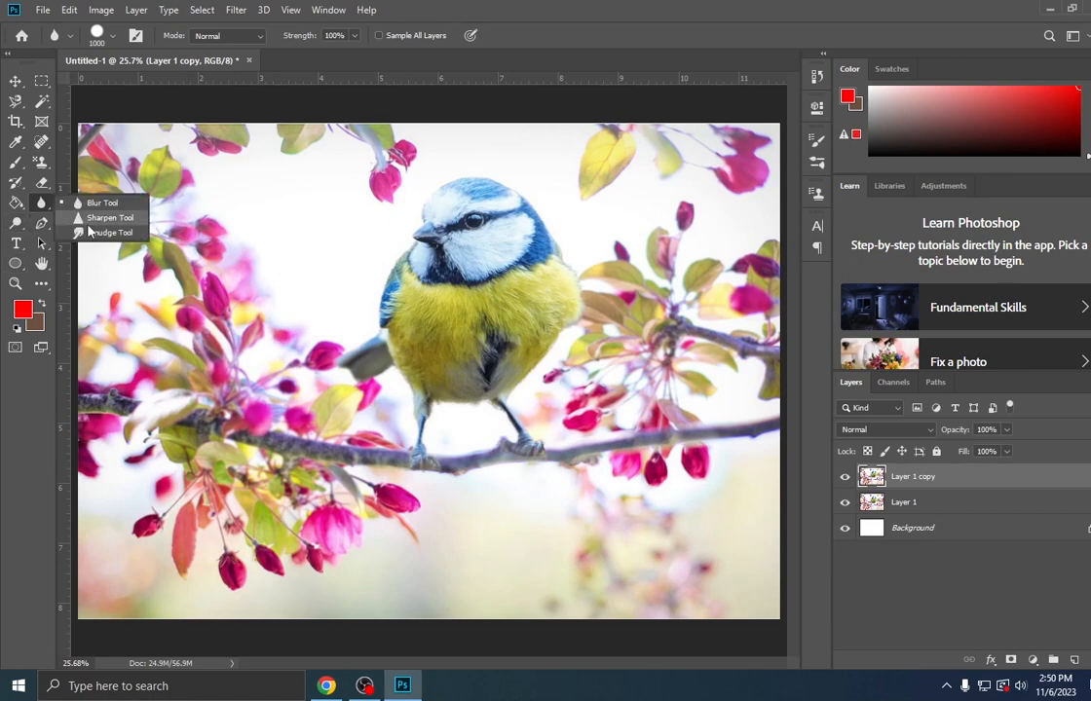
pyautogui.click(91, 219)
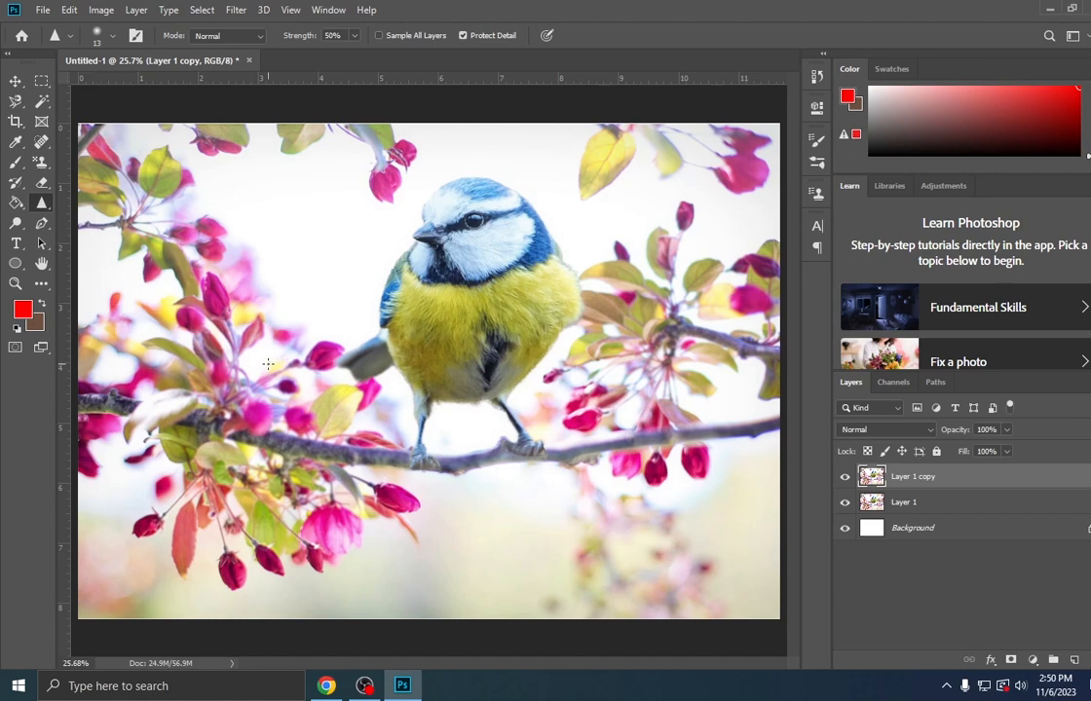
pyautogui.press(']')
pyautogui.press(']')
pyautogui.press(']')
pyautogui.press(']')
pyautogui.press(']')
pyautogui.press(']')
pyautogui.scroll(5, 474, 265)
pyautogui.moveTo(512, 237)
pyautogui.mouseDown()
pyautogui.moveTo(474, 231)
pyautogui.moveTo(372, 263)
pyautogui.moveTo(449, 231)
pyautogui.moveTo(382, 238)
pyautogui.moveTo(502, 209)
pyautogui.moveTo(321, 229)
pyautogui.moveTo(517, 214)
pyautogui.moveTo(444, 239)
pyautogui.moveTo(517, 151)
pyautogui.moveTo(458, 210)
pyautogui.moveTo(504, 181)
pyautogui.moveTo(343, 215)
pyautogui.moveTo(312, 200)
pyautogui.mouseUp()
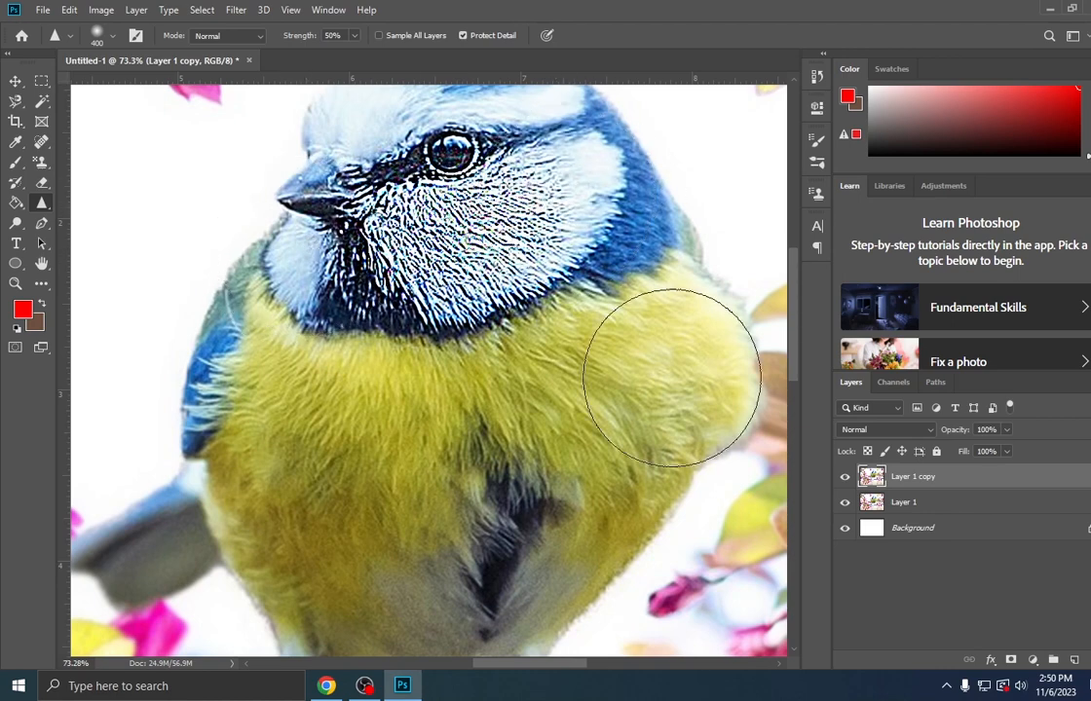
# Compare the sharpened face with the original by toggling the duplicate layer's visibility, and view the Sharpen brush's size and hardness settings
pyautogui.click(845, 477)
pyautogui.click(845, 477)
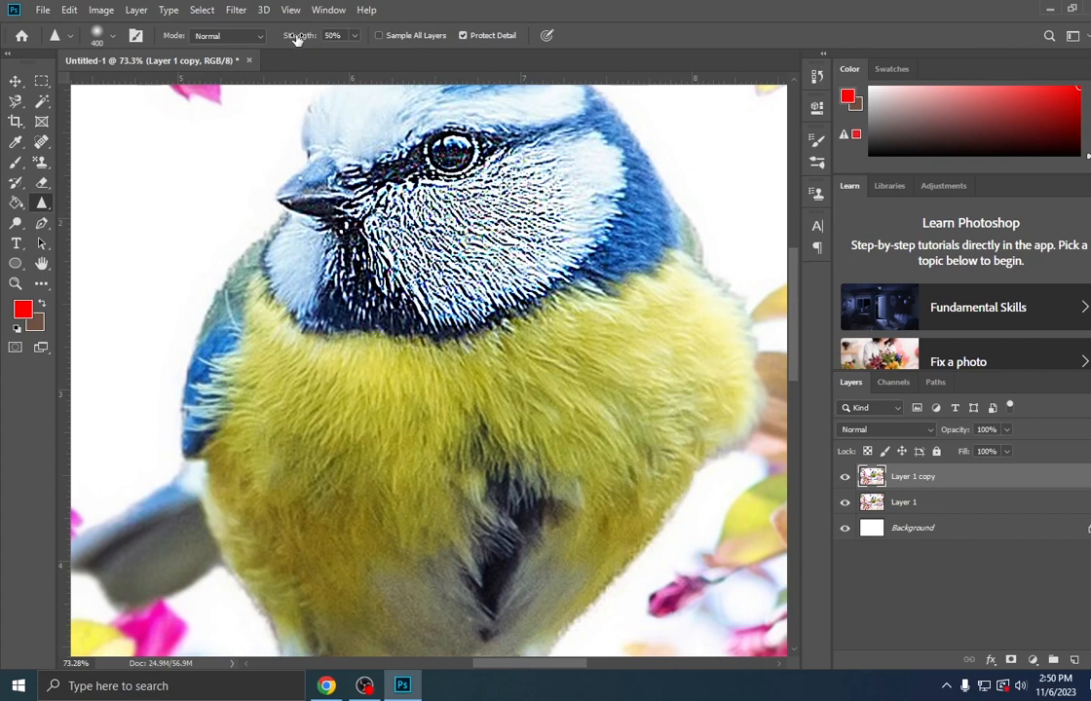
pyautogui.rightClick(464, 223)
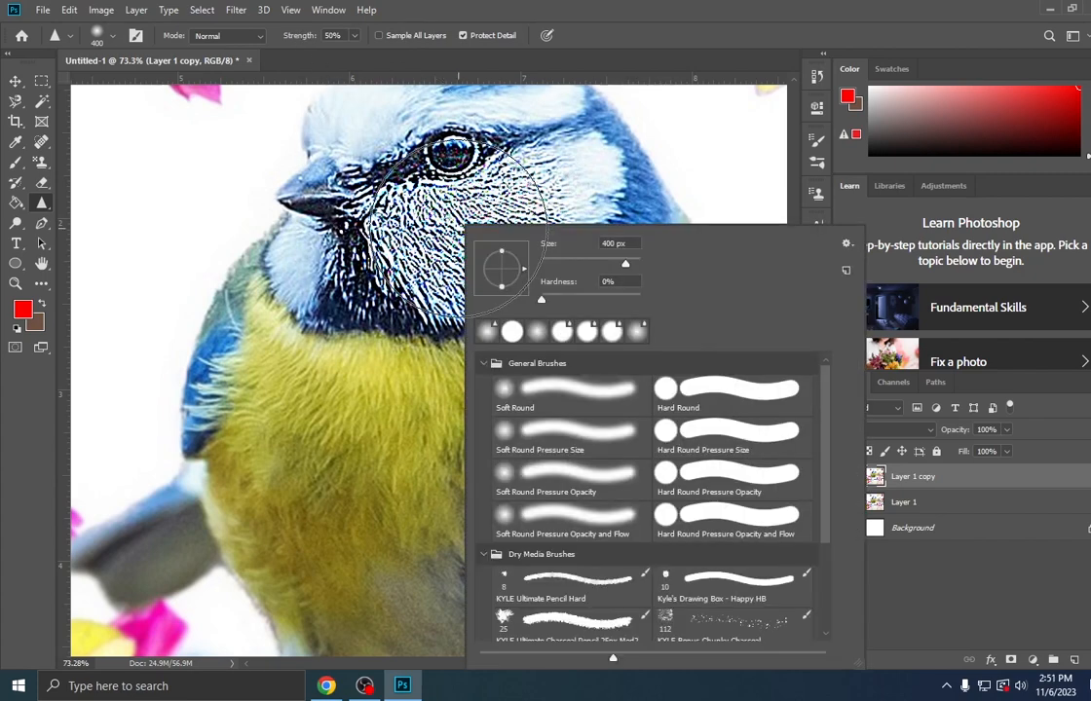
pyautogui.click(514, 53)
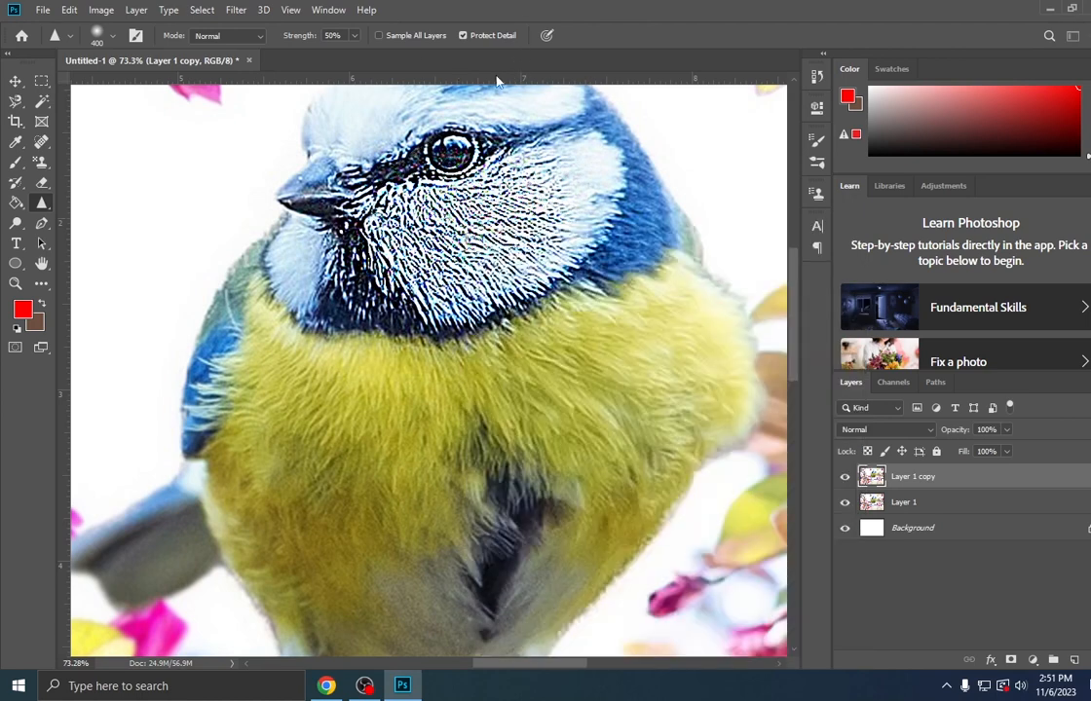
# Stretch the tip of the bird's beak outward with the Smudge tool, using a 175 px brush at 50% strength
pyautogui.rightClick(43, 204)
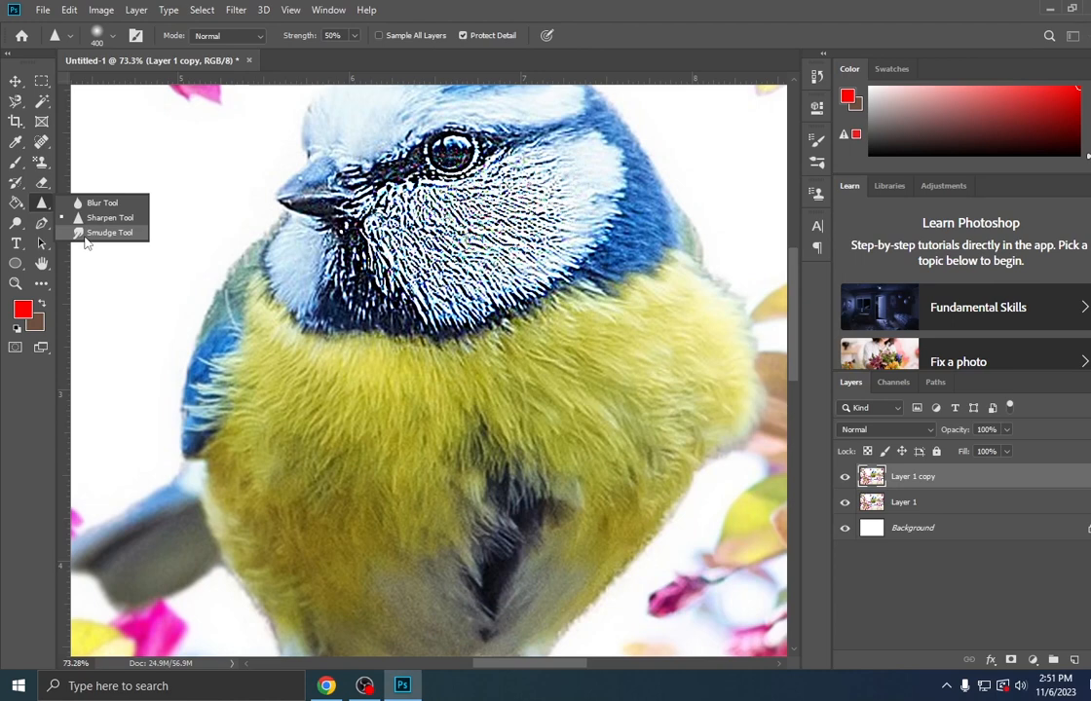
pyautogui.click(14, 82)
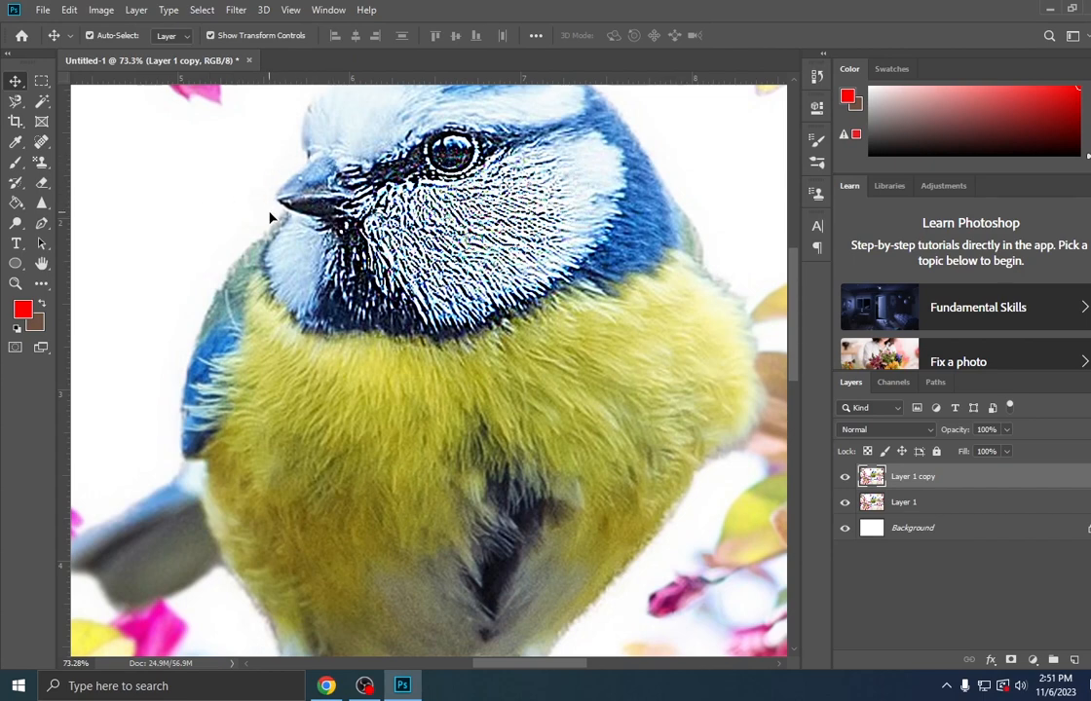
pyautogui.click(39, 203)
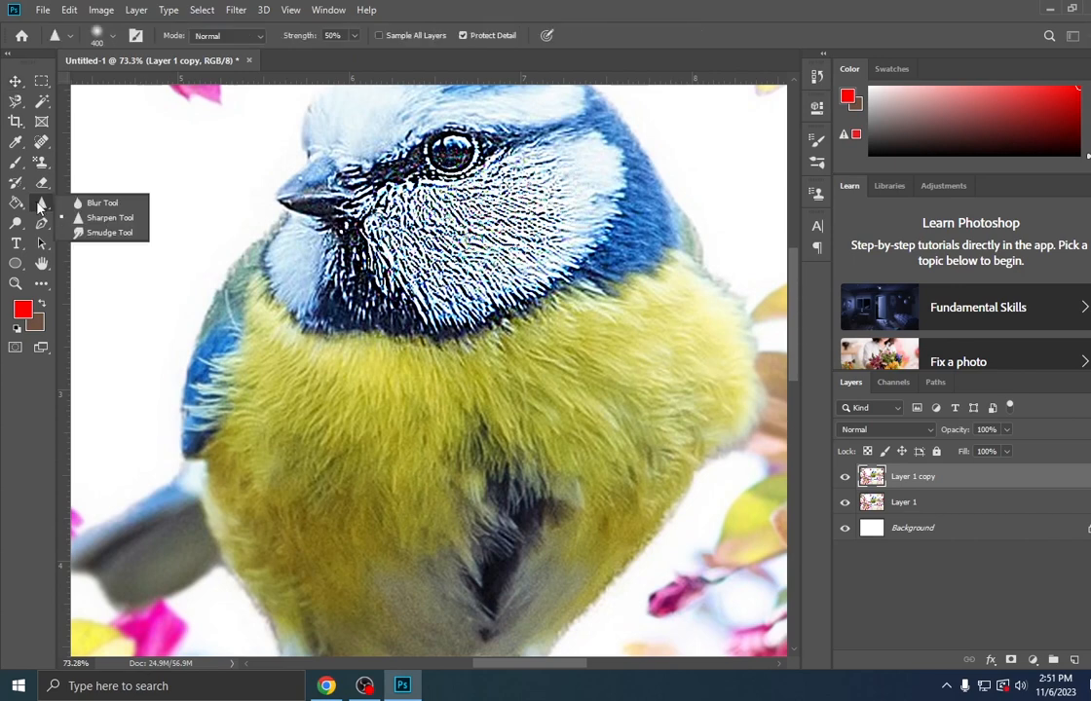
pyautogui.click(102, 231)
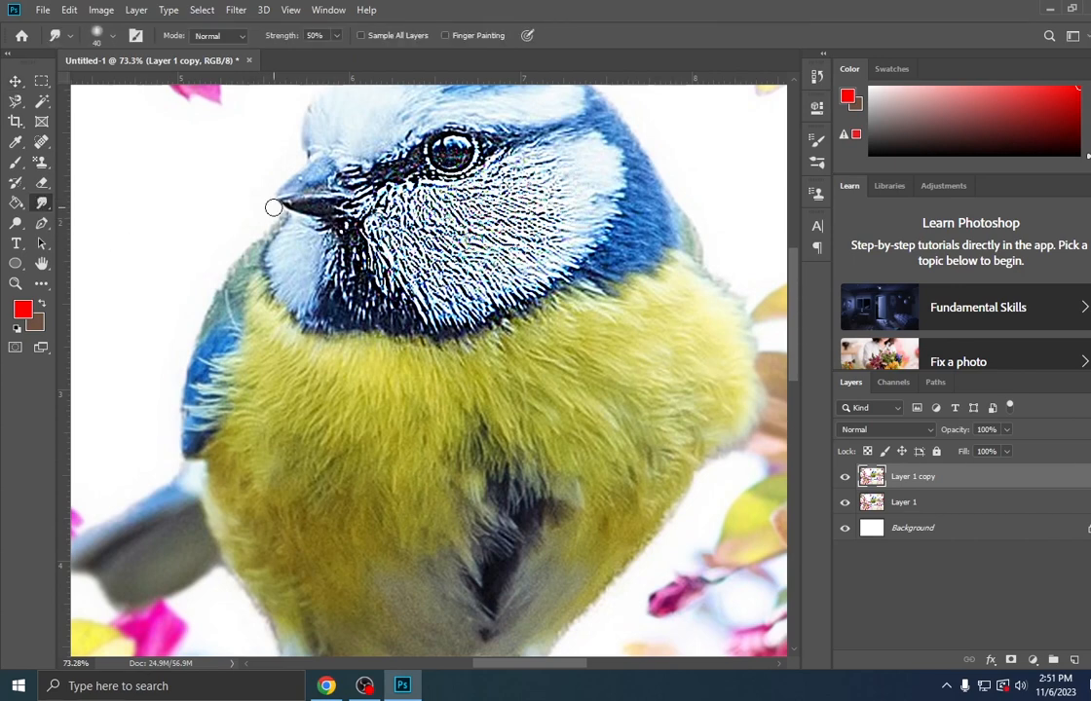
pyautogui.press(']')
pyautogui.press(']')
pyautogui.press(']')
pyautogui.press(']')
pyautogui.press(']')
pyautogui.press(']')
pyautogui.press(']')
pyautogui.press(']')
pyautogui.moveTo(288, 195); pyautogui.dragTo(271, 193)
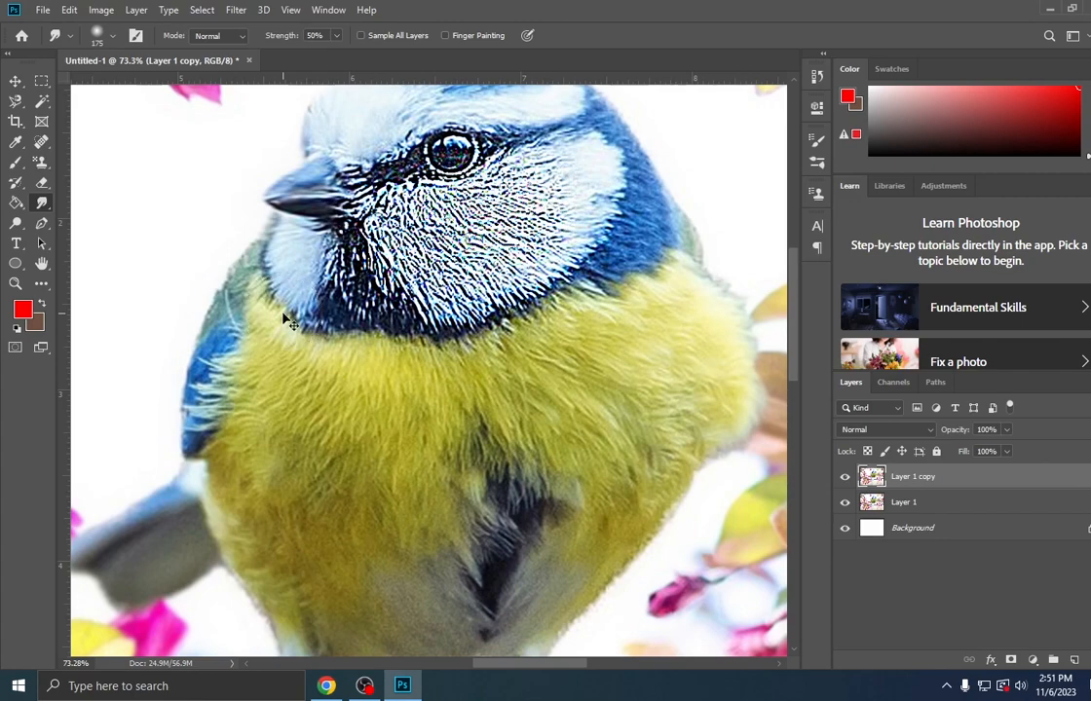
# Smudge the bird's foot and the branch beneath it sideways, enlarging the brush to 600 px
pyautogui.hotkey('ctrl', '0')
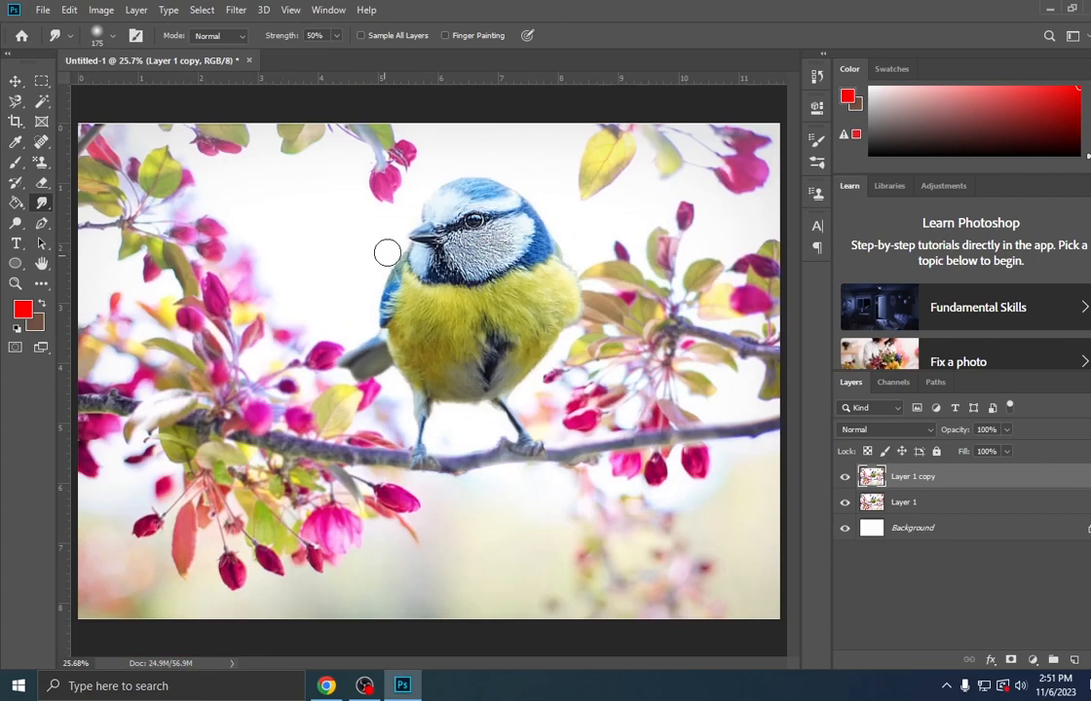
pyautogui.scroll(3, 476, 485)
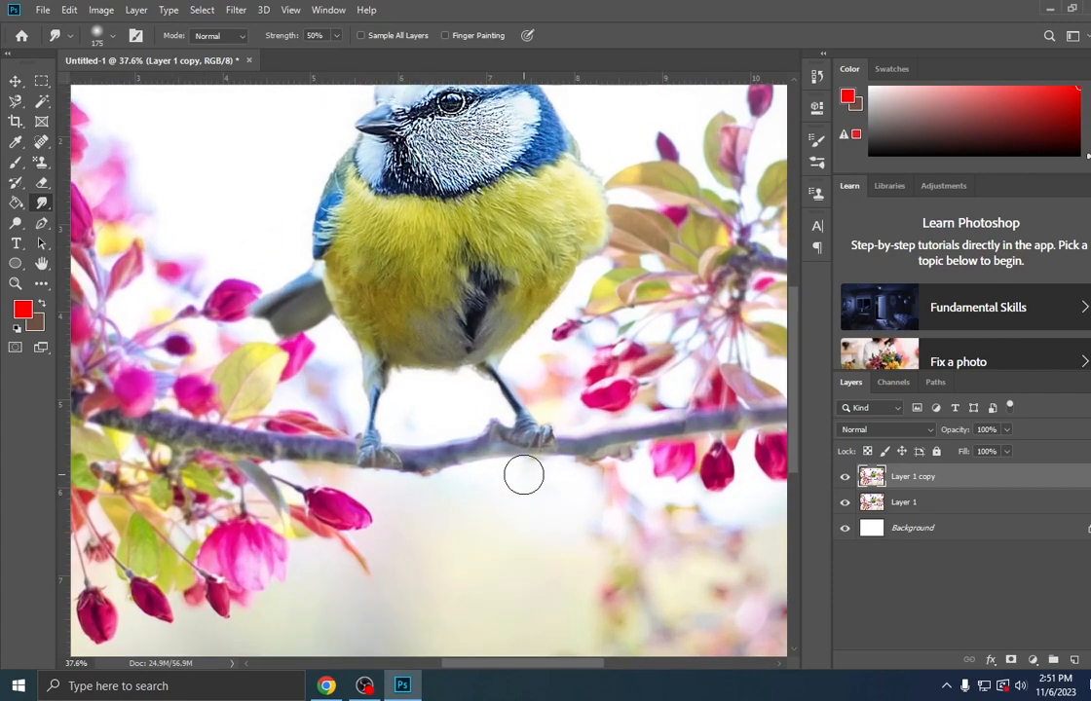
pyautogui.scroll(5, 527, 443)
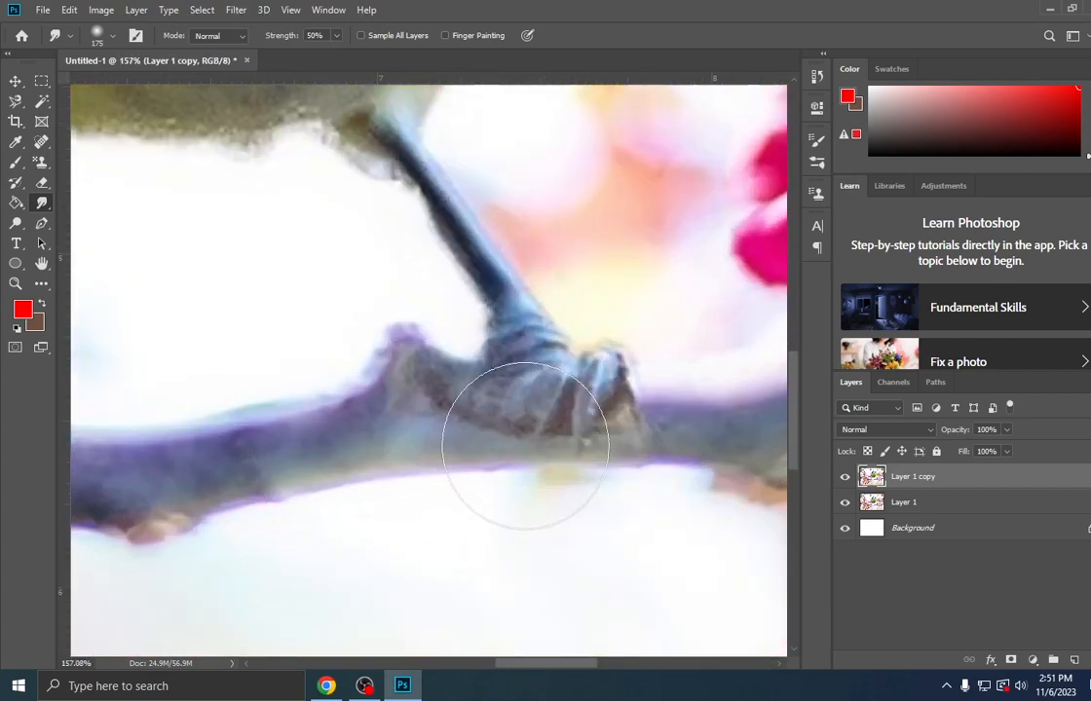
pyautogui.press(']')
pyautogui.press(']')
pyautogui.press(']')
pyautogui.press(']')
pyautogui.press(']')
pyautogui.press(']')
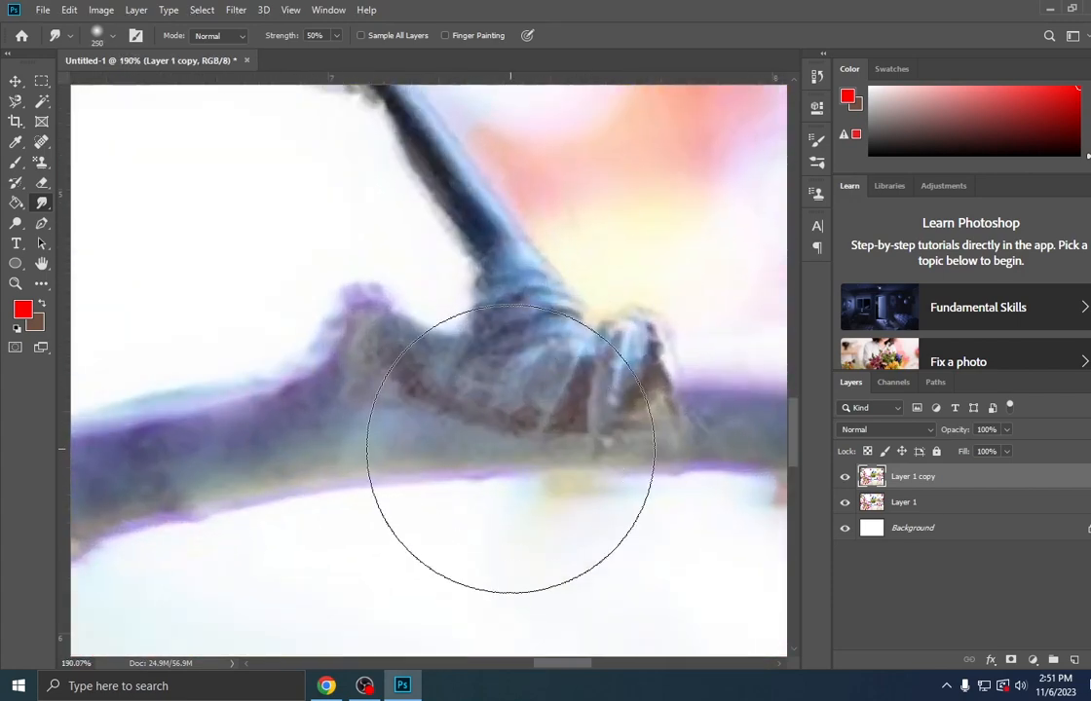
pyautogui.moveTo(498, 433); pyautogui.dragTo(537, 436)
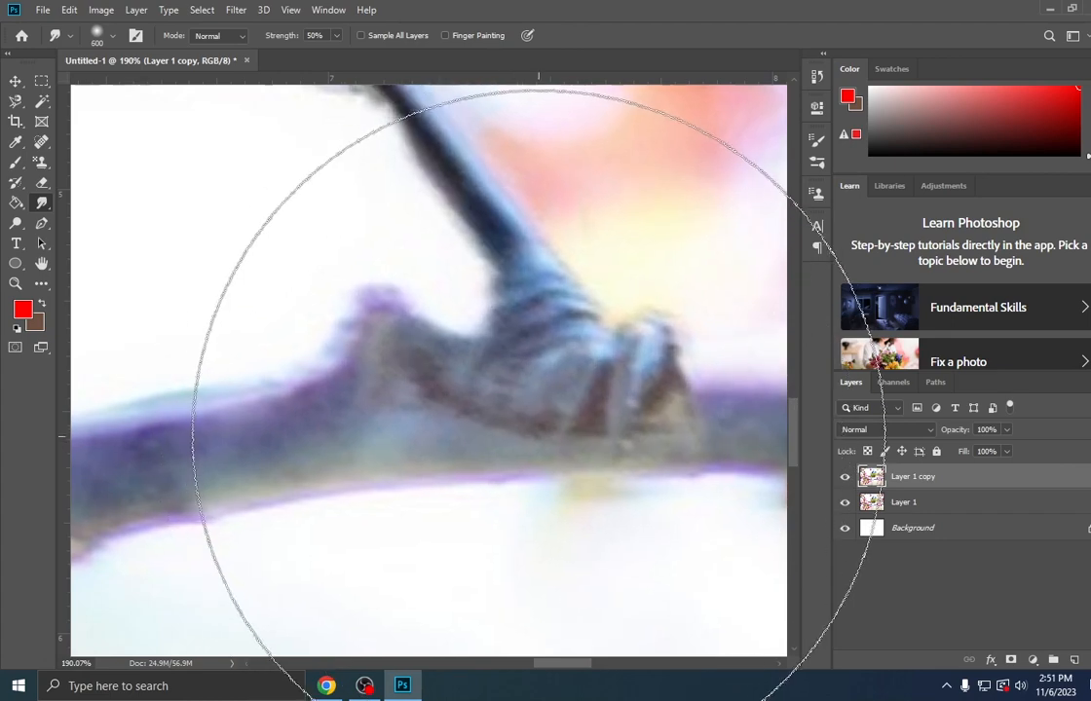
pyautogui.hotkey('ctrl', '0')
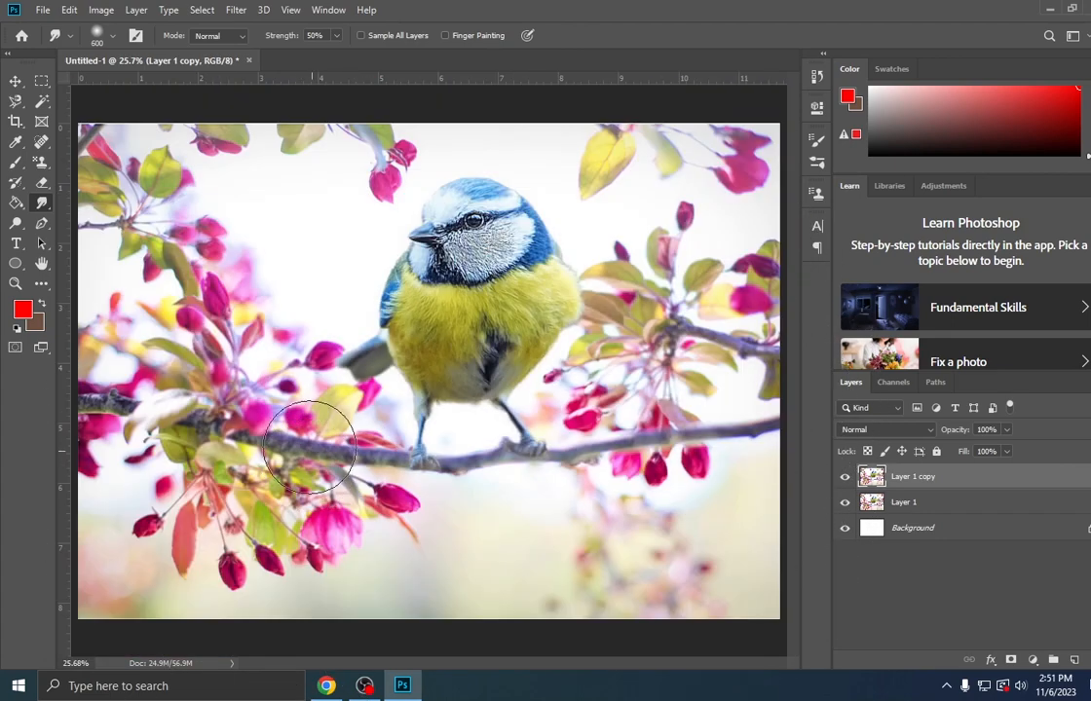
pyautogui.click(15, 81)
pyautogui.click(15, 222)
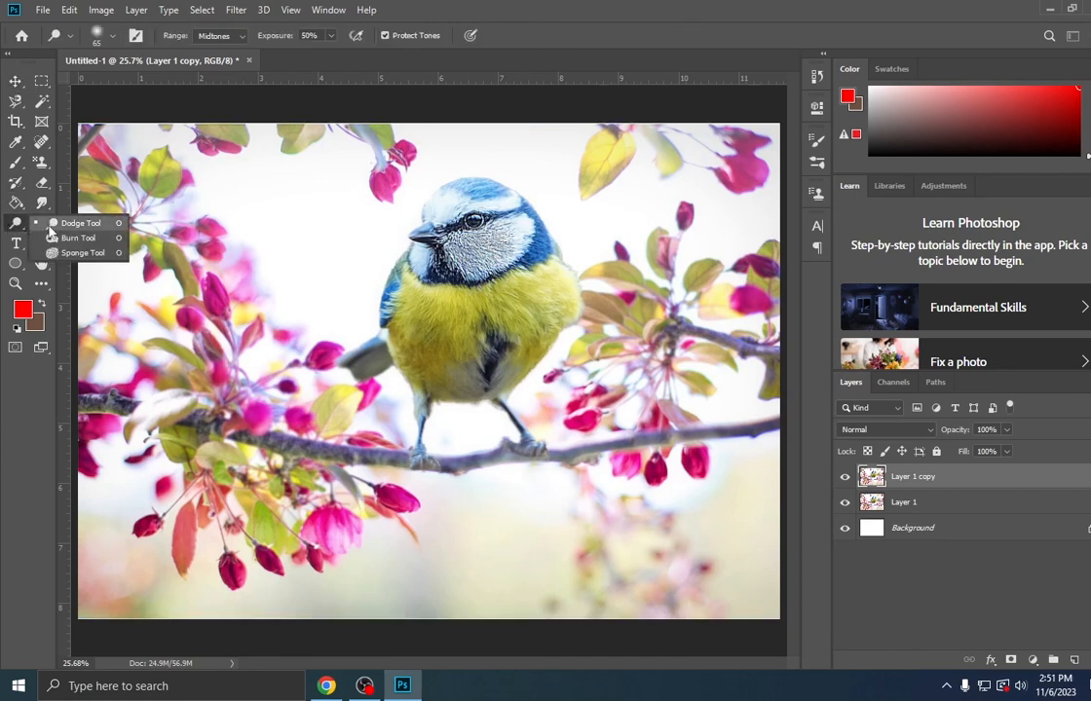
pyautogui.click(16, 81)
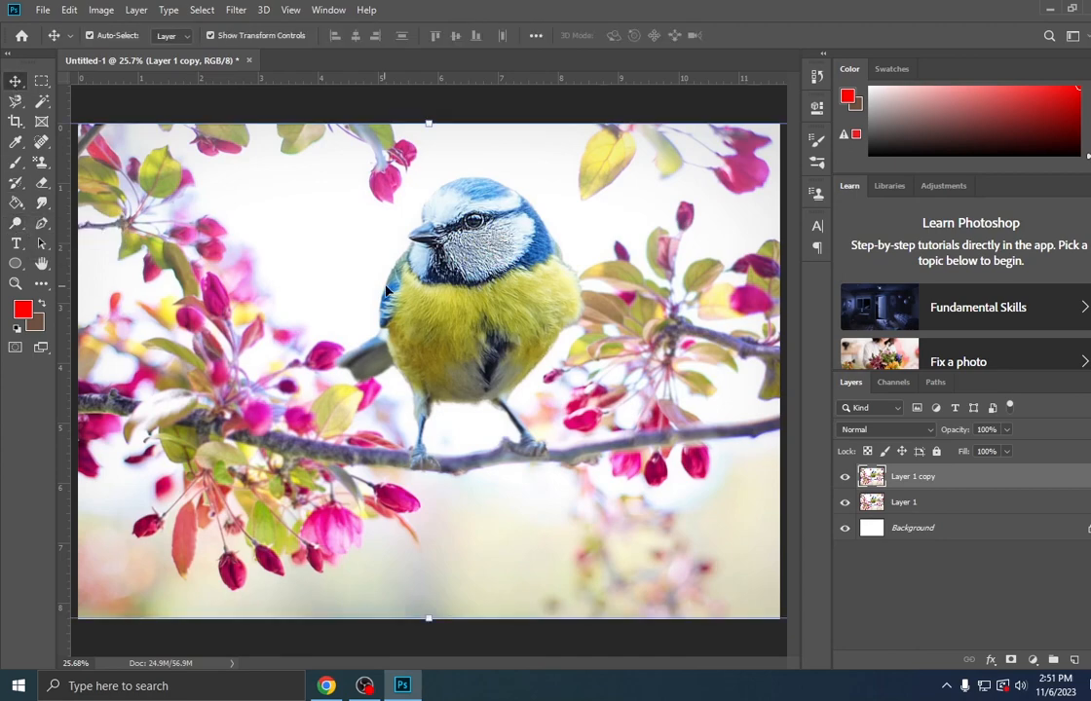
pyautogui.scroll(3, 508, 259)
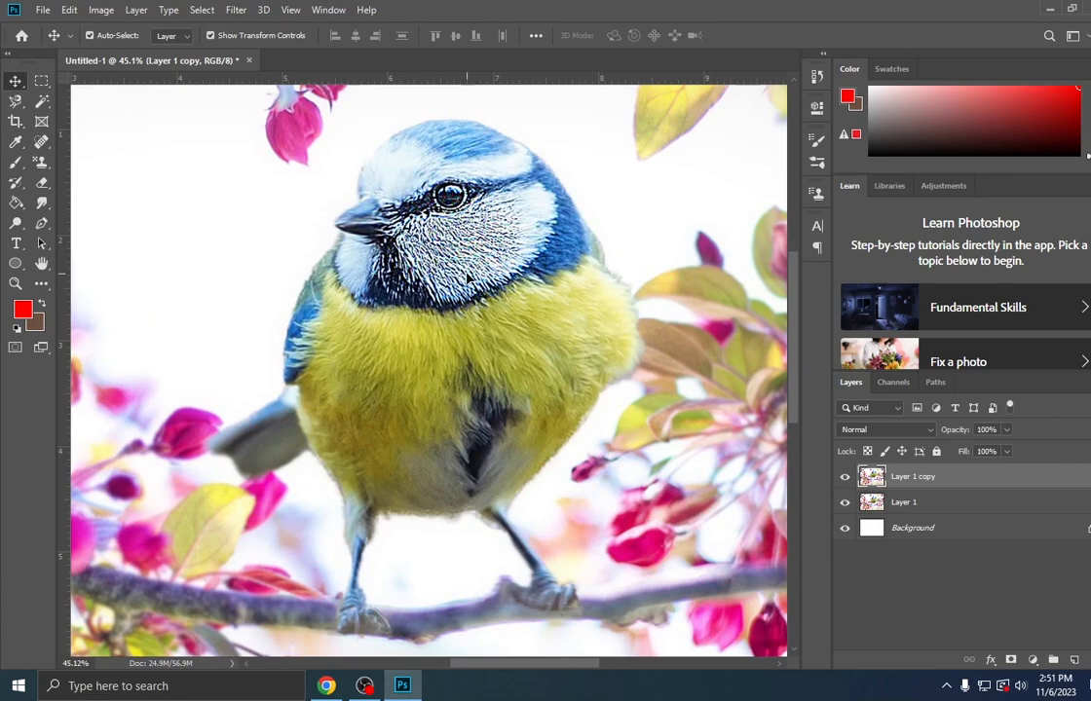
# Lighten the bird's chest, belly and tail with the Dodge tool, using a 250 px brush on Midtones at 50% exposure
pyautogui.click(14, 222)
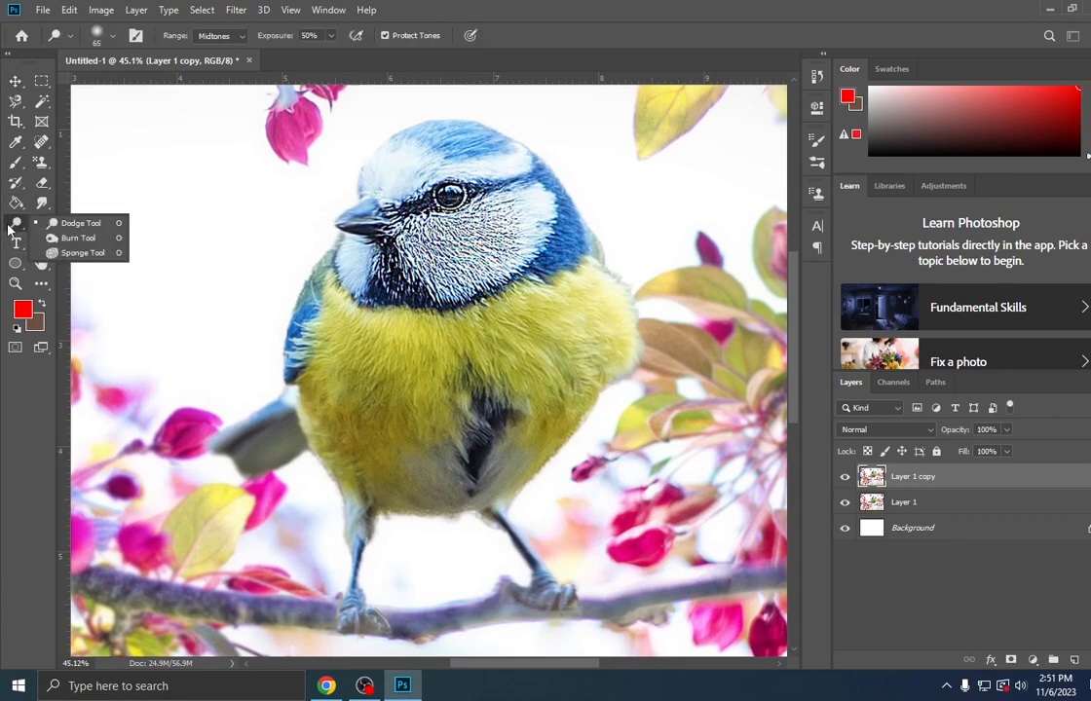
pyautogui.click(70, 228)
pyautogui.scroll(3, 416, 297)
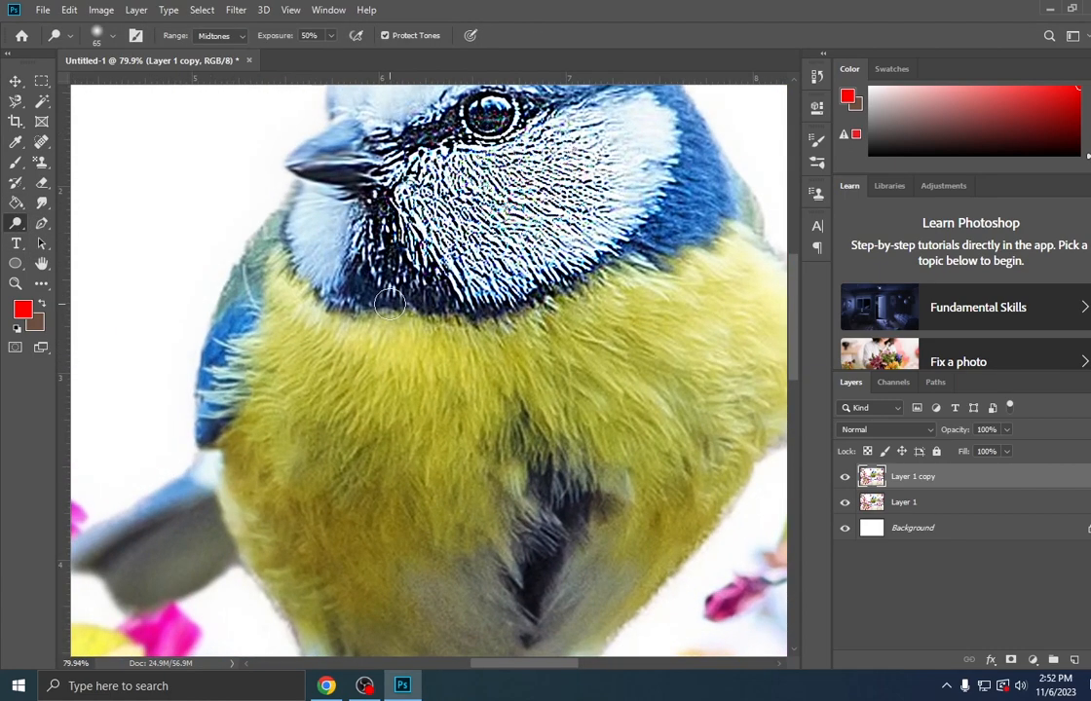
pyautogui.press(']')
pyautogui.press(']')
pyautogui.press(']')
pyautogui.press(']')
pyautogui.press(']')
pyautogui.press(']')
pyautogui.press(']')
pyautogui.press(']')
pyautogui.moveTo(418, 277); pyautogui.dragTo(354, 389)
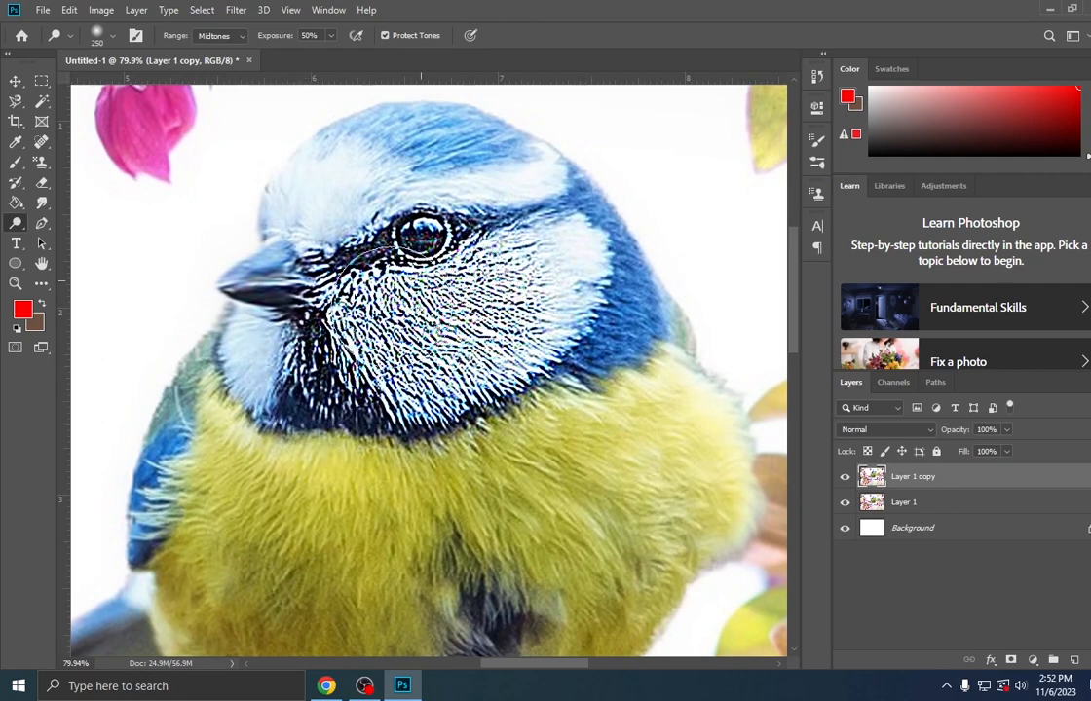
pyautogui.moveTo(341, 523)
pyautogui.mouseDown()
pyautogui.moveTo(299, 585)
pyautogui.moveTo(354, 589)
pyautogui.moveTo(351, 437)
pyautogui.moveTo(331, 348)
pyautogui.mouseUp()
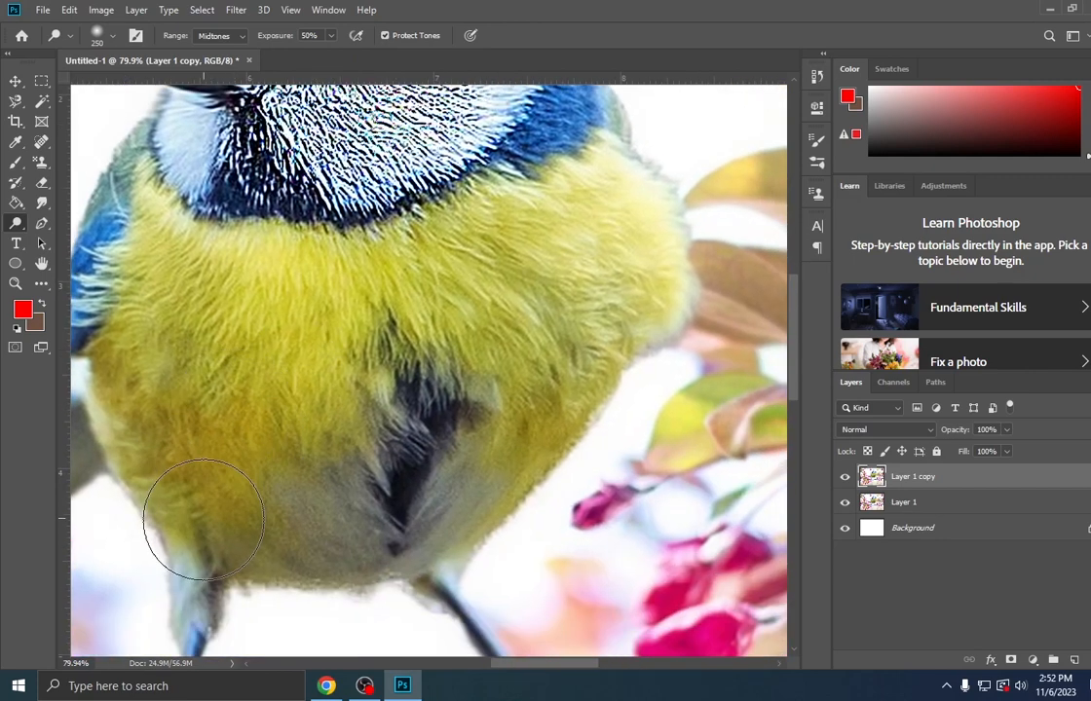
pyautogui.moveTo(139, 407)
pyautogui.mouseDown()
pyautogui.moveTo(161, 494)
pyautogui.moveTo(183, 519)
pyautogui.moveTo(363, 463)
pyautogui.moveTo(369, 420)
pyautogui.moveTo(284, 541)
pyautogui.moveTo(414, 402)
pyautogui.moveTo(487, 352)
pyautogui.moveTo(433, 510)
pyautogui.moveTo(388, 569)
pyautogui.moveTo(298, 565)
pyautogui.moveTo(247, 530)
pyautogui.moveTo(205, 472)
pyautogui.moveTo(210, 330)
pyautogui.moveTo(191, 263)
pyautogui.moveTo(201, 205)
pyautogui.moveTo(369, 234)
pyautogui.moveTo(440, 374)
pyautogui.moveTo(525, 382)
pyautogui.moveTo(579, 302)
pyautogui.moveTo(504, 445)
pyautogui.moveTo(418, 514)
pyautogui.moveTo(392, 483)
pyautogui.moveTo(405, 434)
pyautogui.moveTo(379, 525)
pyautogui.moveTo(322, 544)
pyautogui.moveTo(229, 543)
pyautogui.moveTo(357, 389)
pyautogui.mouseUp()
pyautogui.moveTo(119, 249)
pyautogui.mouseDown()
pyautogui.moveTo(114, 336)
pyautogui.moveTo(153, 347)
pyautogui.mouseUp()
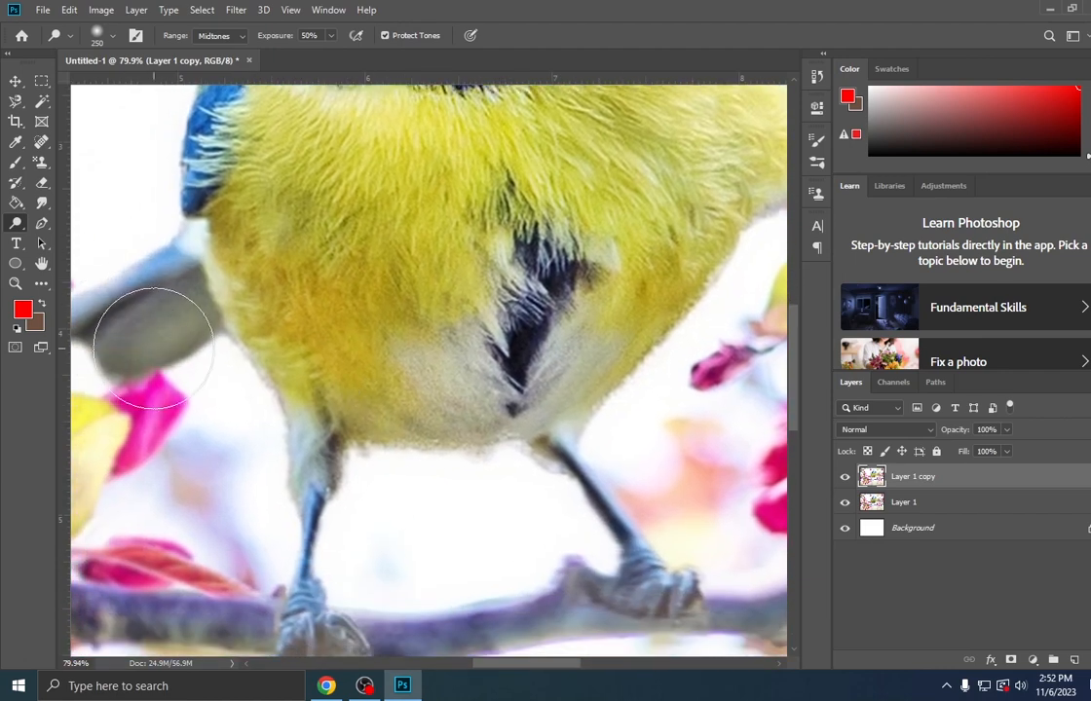
# Darken the bird's chest and belly with the Burn tool, using a 600 px brush on Midtones at 50% exposure
pyautogui.rightClick(17, 223)
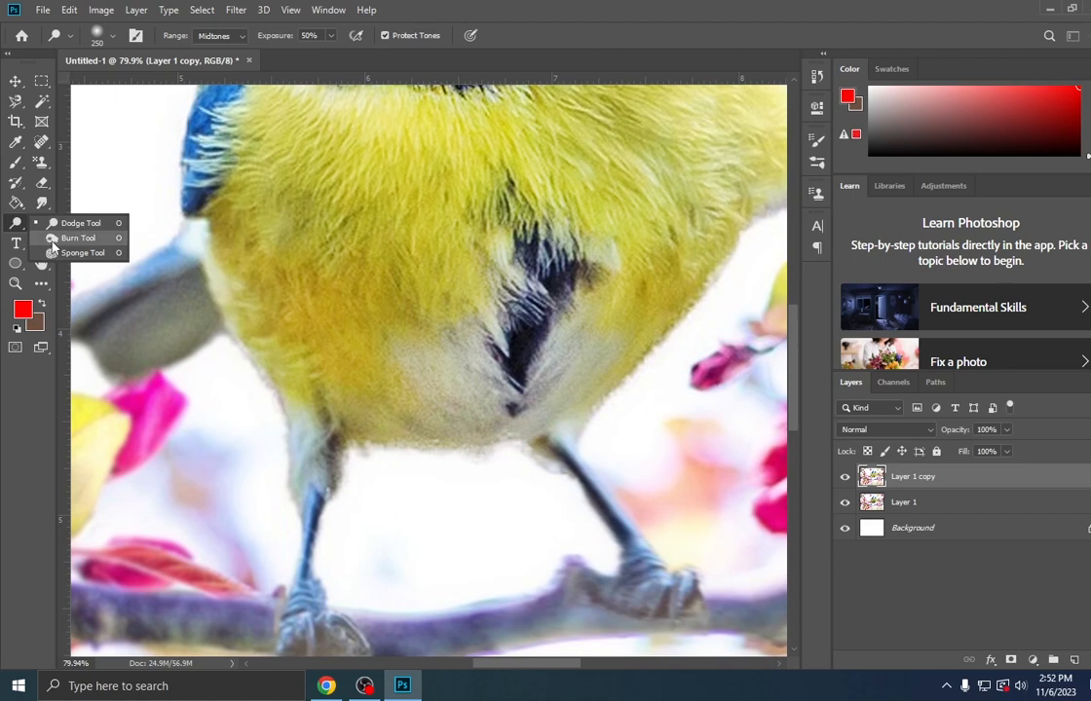
pyautogui.click(61, 237)
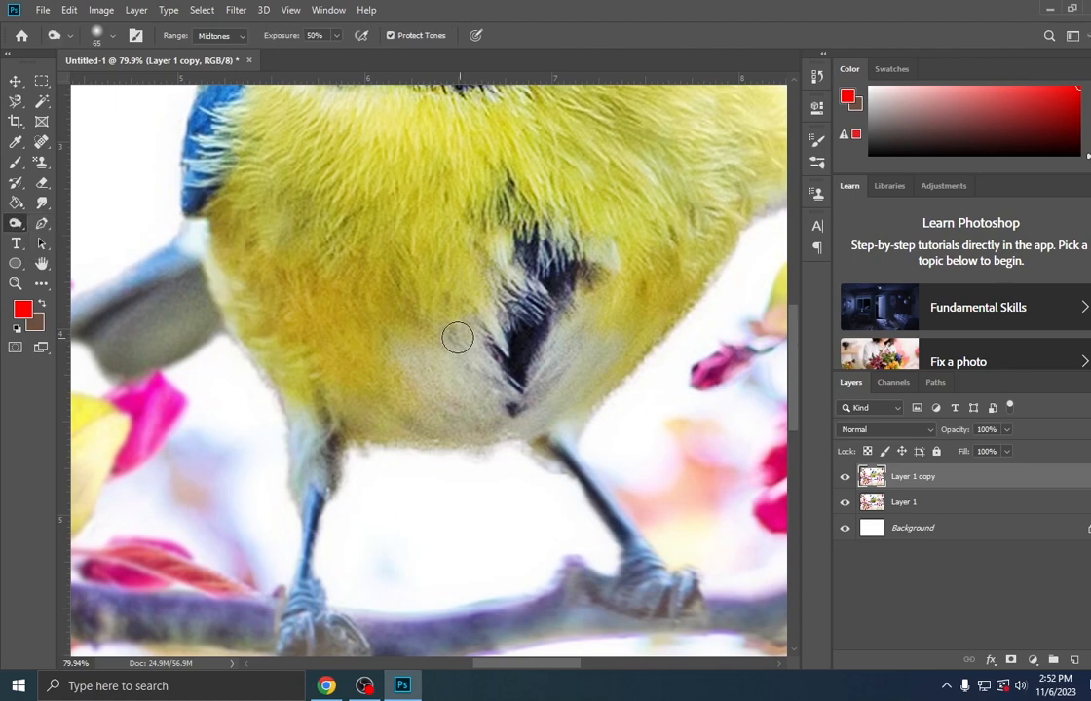
pyautogui.press(']')
pyautogui.press(']')
pyautogui.press(']')
pyautogui.press(']')
pyautogui.press(']')
pyautogui.press(']')
pyautogui.press(']')
pyautogui.press(']')
pyautogui.press(']')
pyautogui.press(']')
pyautogui.press(']')
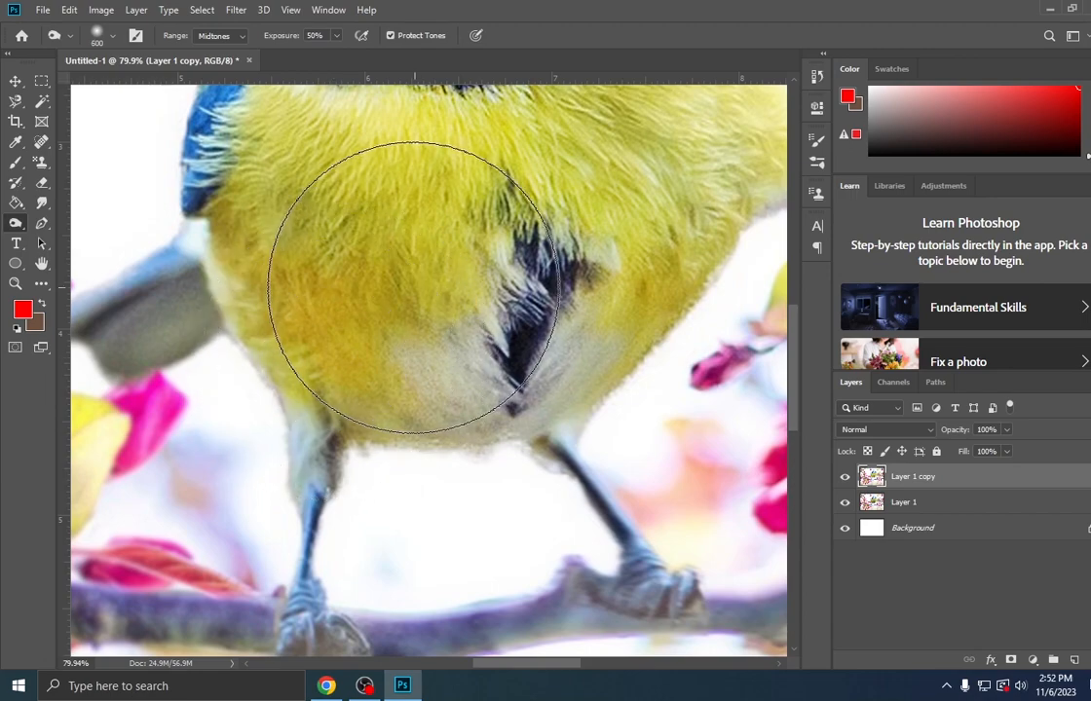
pyautogui.moveTo(411, 288)
pyautogui.mouseDown()
pyautogui.moveTo(438, 311)
pyautogui.moveTo(516, 248)
pyautogui.moveTo(433, 382)
pyautogui.moveTo(420, 435)
pyautogui.mouseUp()
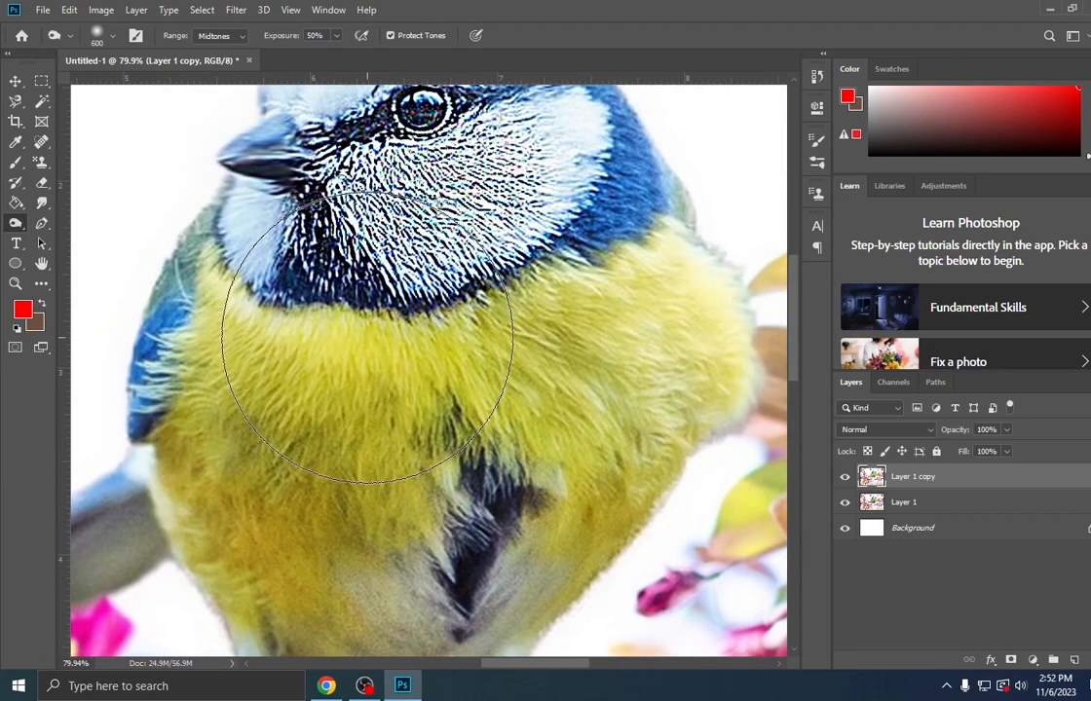
# Activate the Sponge tool to view its Mode and Flow options
pyautogui.rightClick(15, 223)
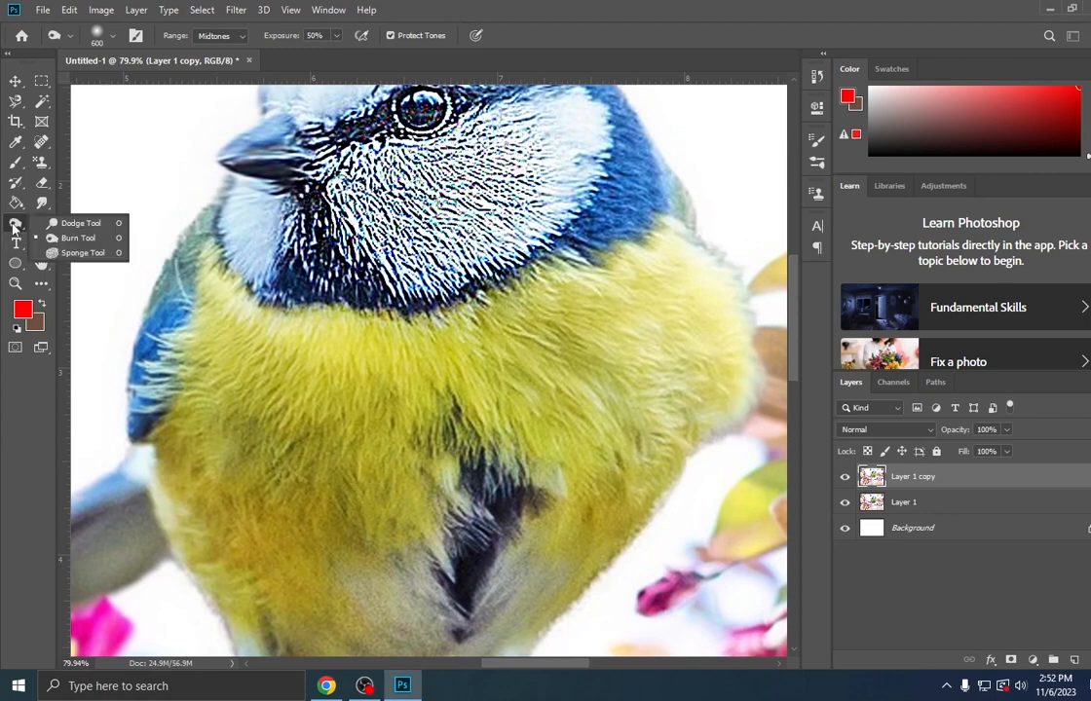
pyautogui.click(50, 253)
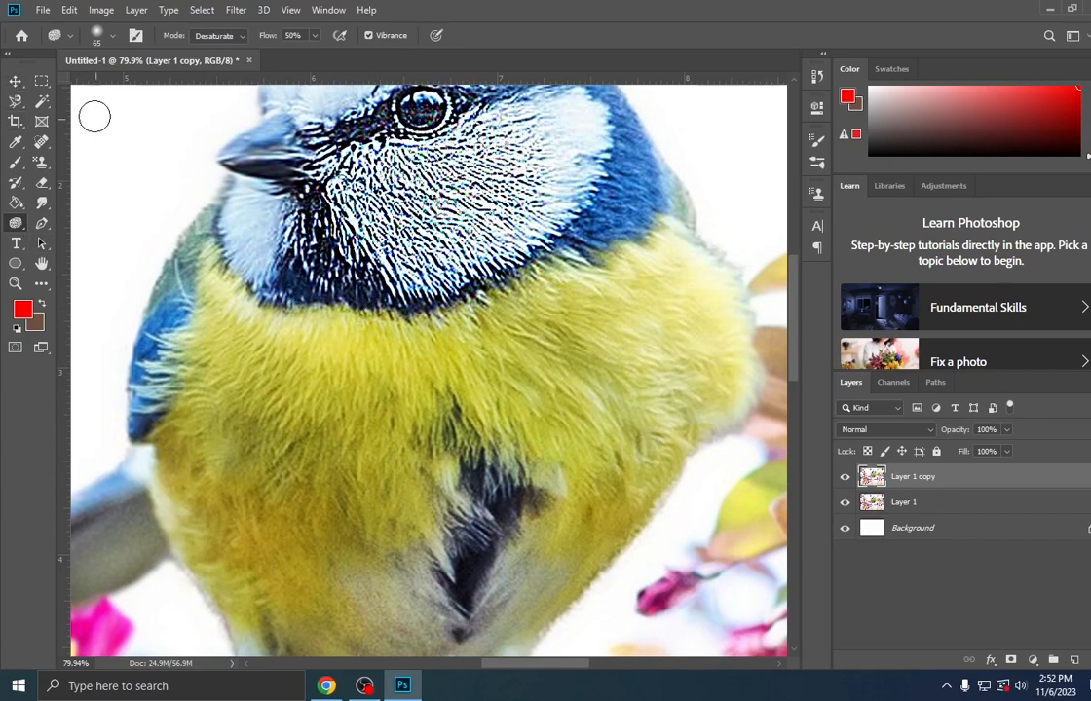
# Delete the retouched duplicate layer and the original bird photo layer, leaving only the white background
pyautogui.click(23, 83)
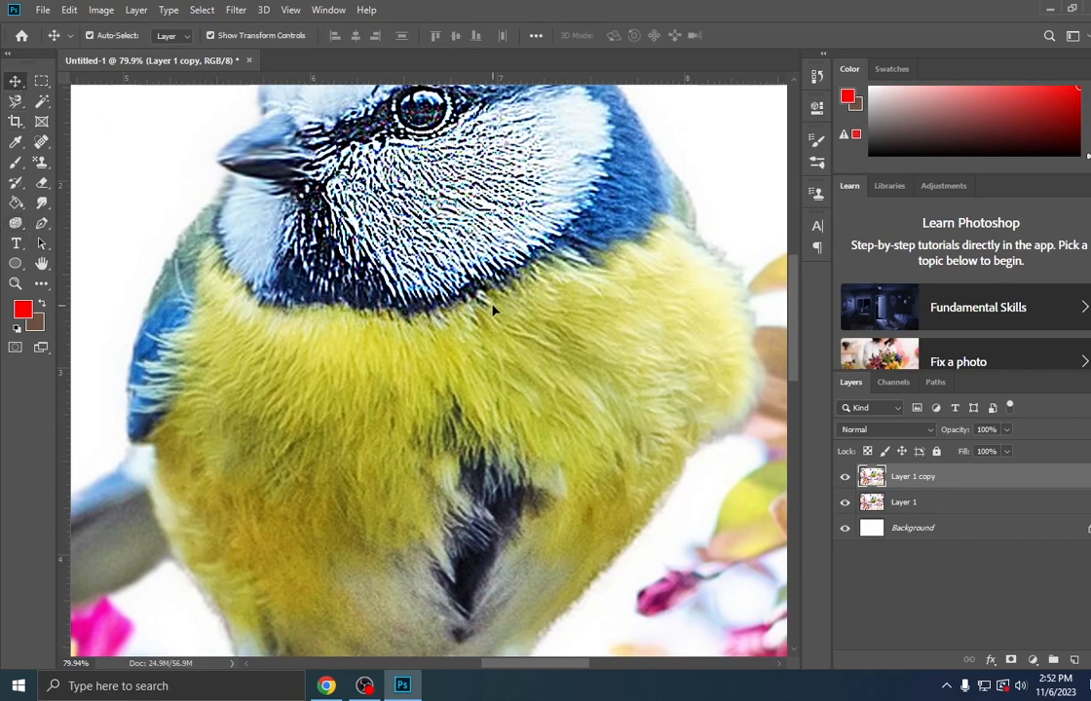
pyautogui.hotkey('ctrl', '0')
pyautogui.press('Delete')
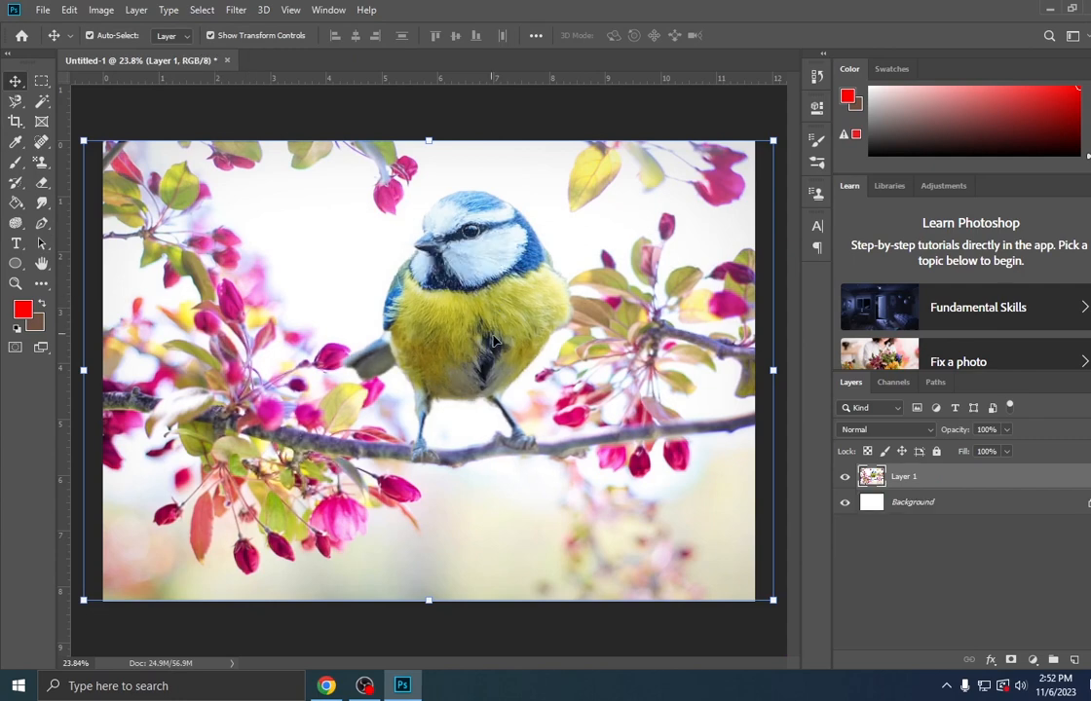
pyautogui.press('Delete')
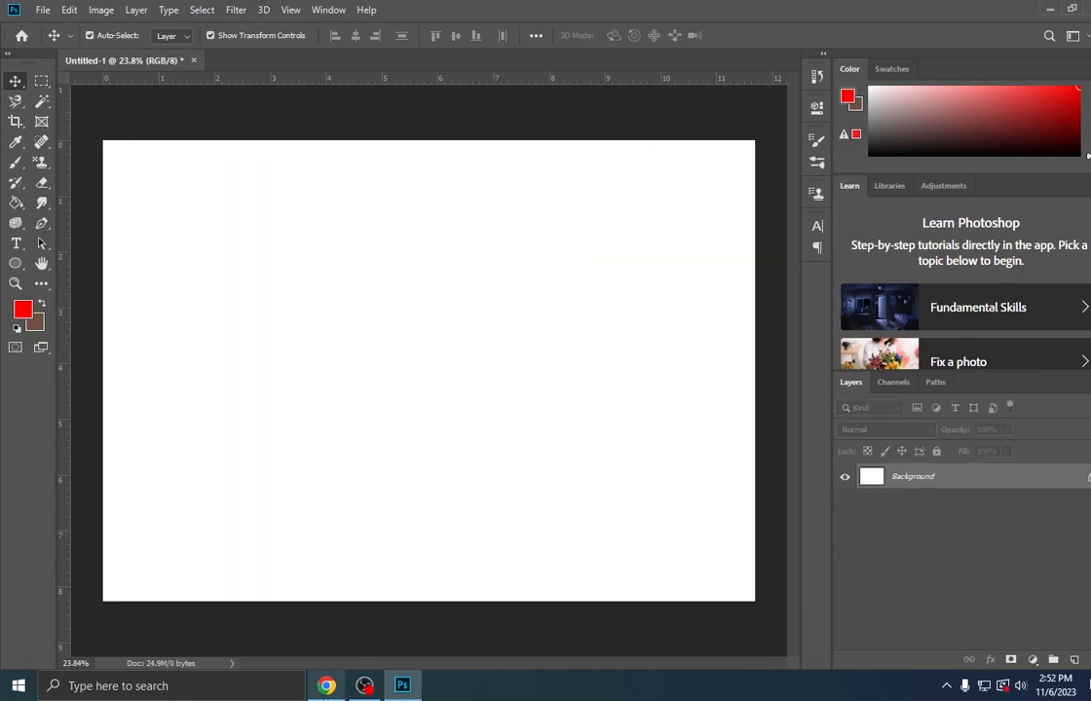
# Switch to Chrome and search Google Images for "man" in the new tab
pyautogui.click(326, 685)
pyautogui.click(209, 13)
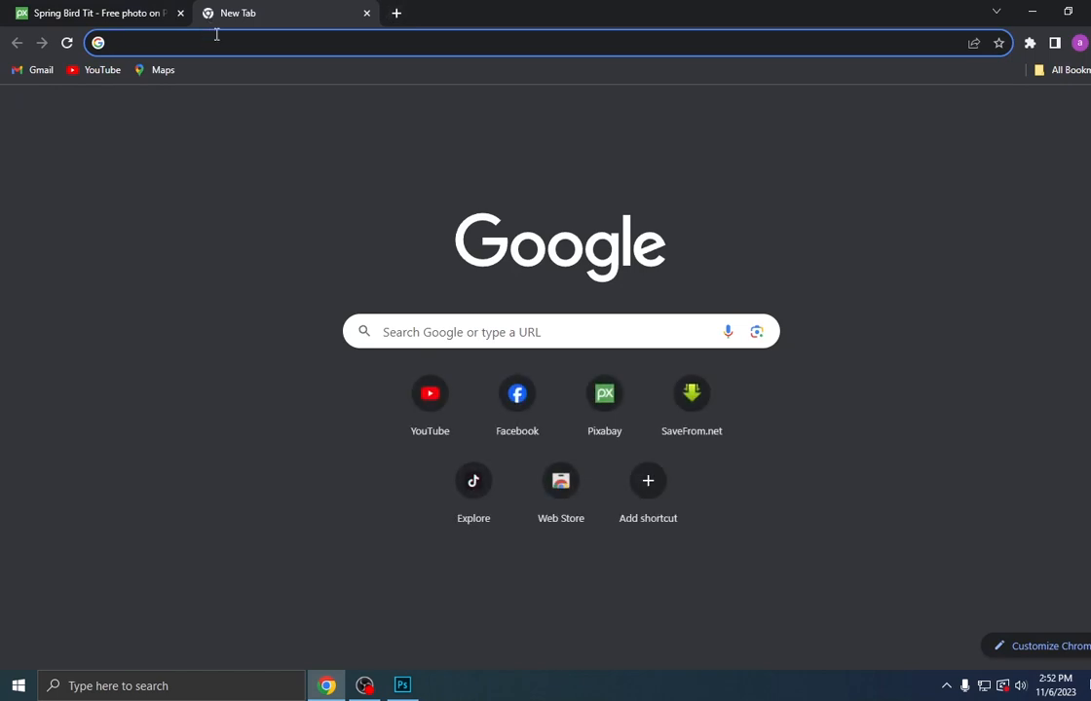
pyautogui.write('man')
pyautogui.press('Return')
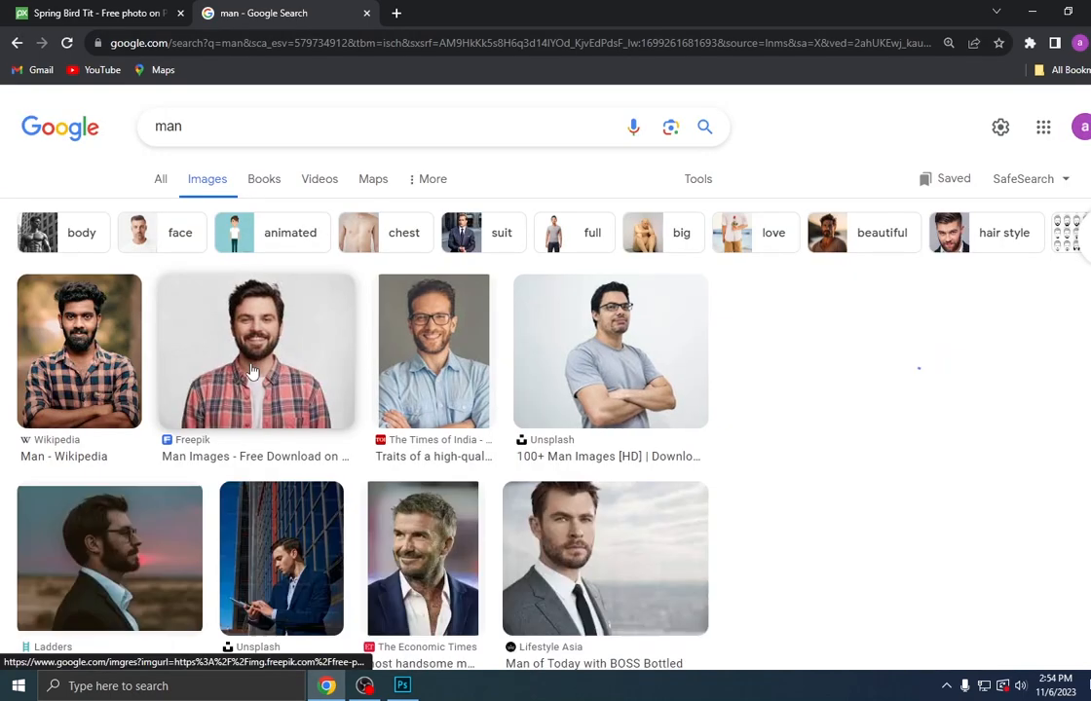
# Open the Freepik result showing the smiling man in a plaid shirt and copy its preview image
pyautogui.click(251, 370)
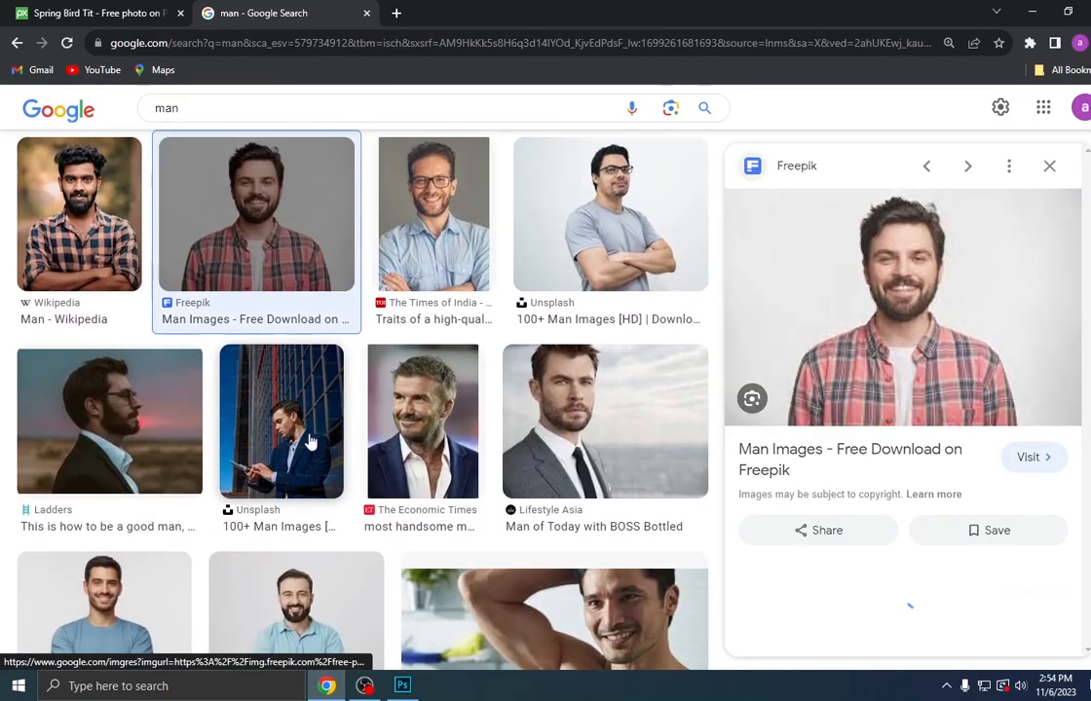
pyautogui.rightClick(886, 289)
pyautogui.click(937, 425)
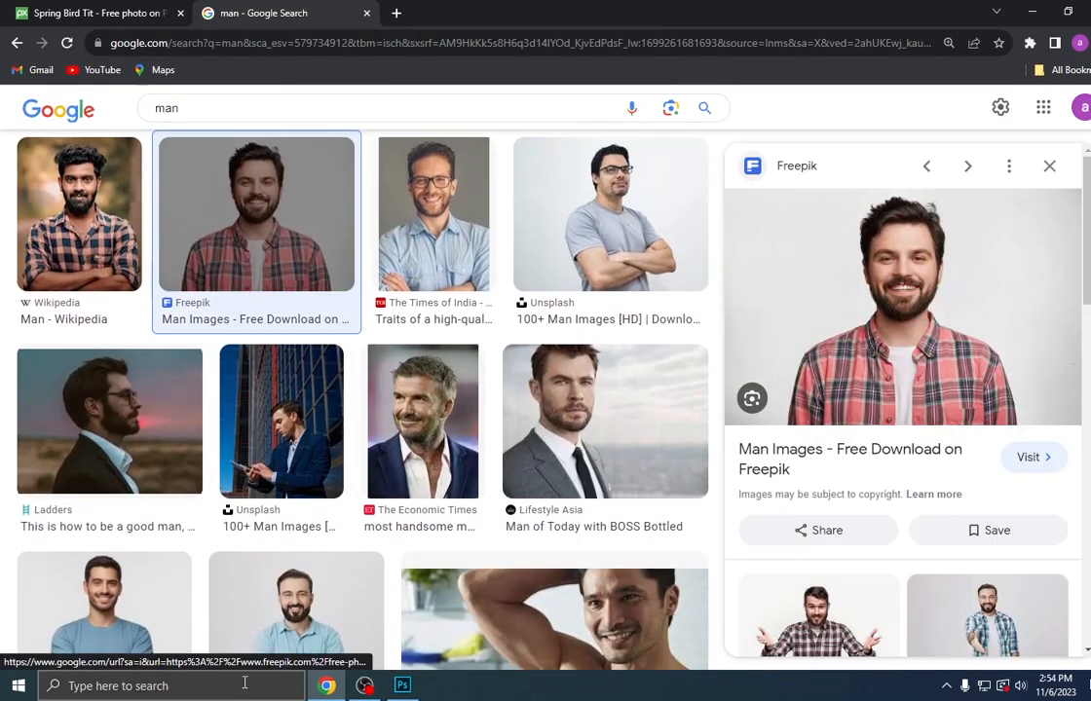
# Paste the copied photo into the Photoshop document and scale it proportionally to 598.77% so it covers the canvas
pyautogui.click(402, 686)
pyautogui.hotkey('ctrl', 'v')
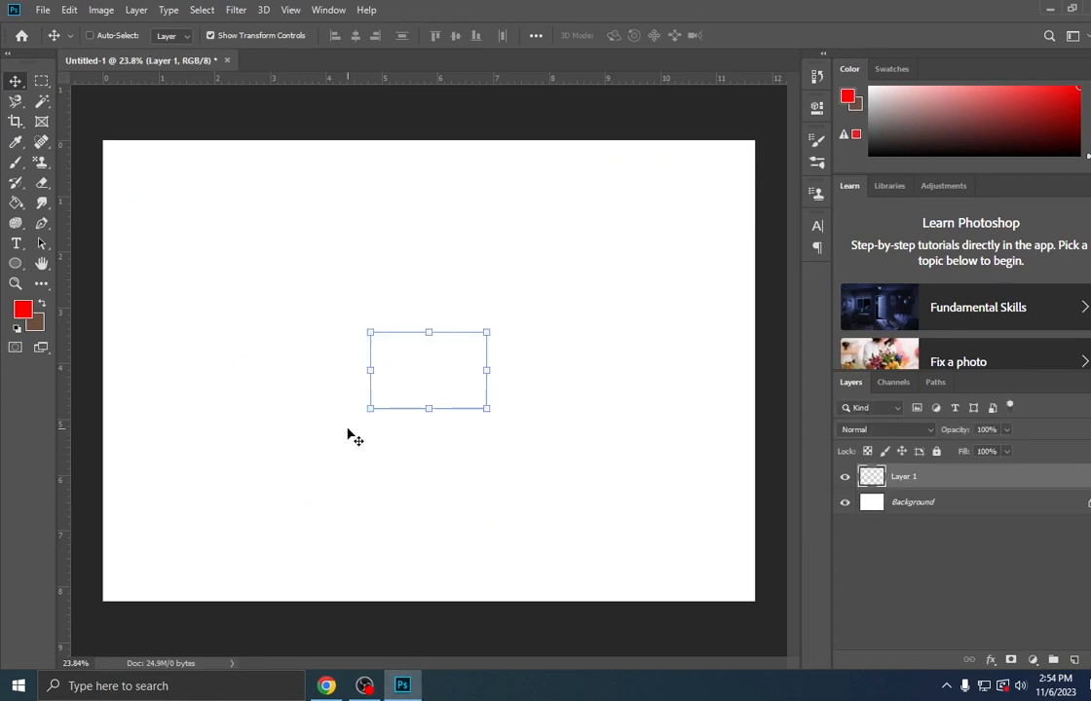
pyautogui.moveTo(485, 329); pyautogui.dragTo(761, 116)
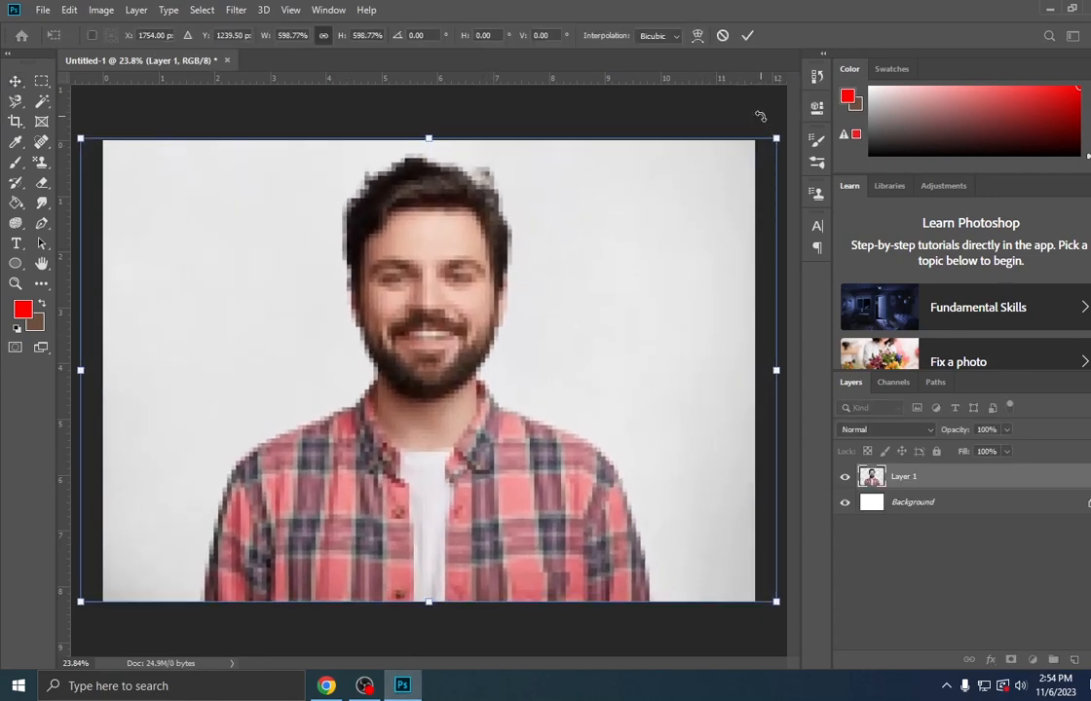
pyautogui.press('Return')
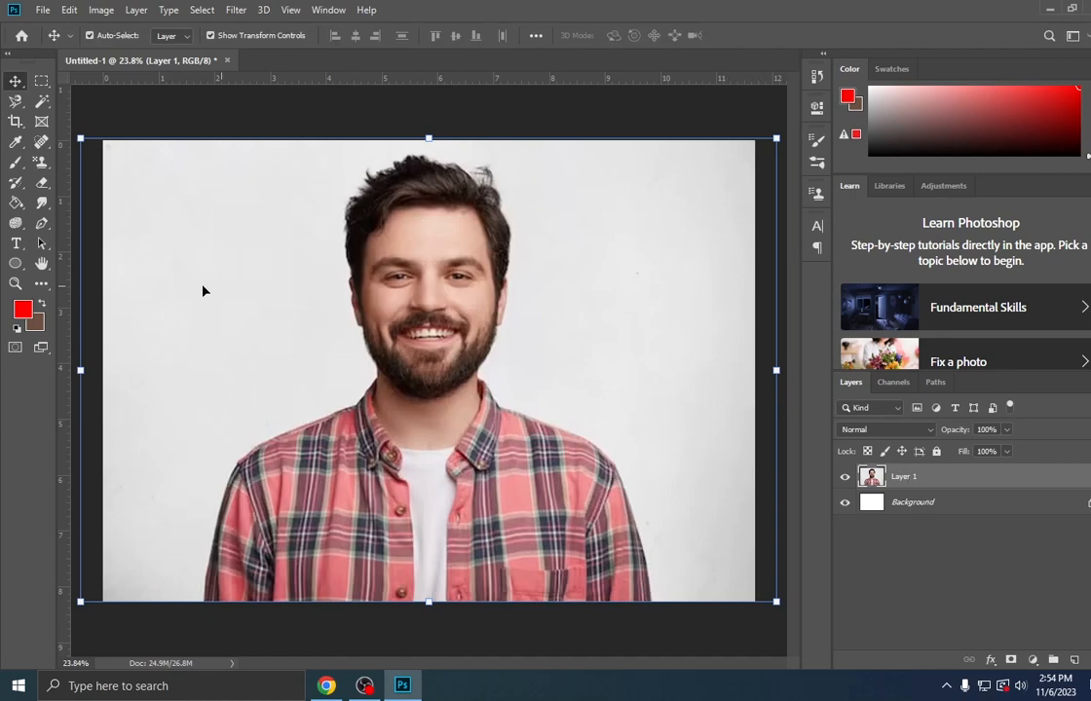
# Desaturate the man's face, beard and neck with the Sponge tool, using a 200 px brush in Desaturate mode at 50% flow
pyautogui.click(17, 223)
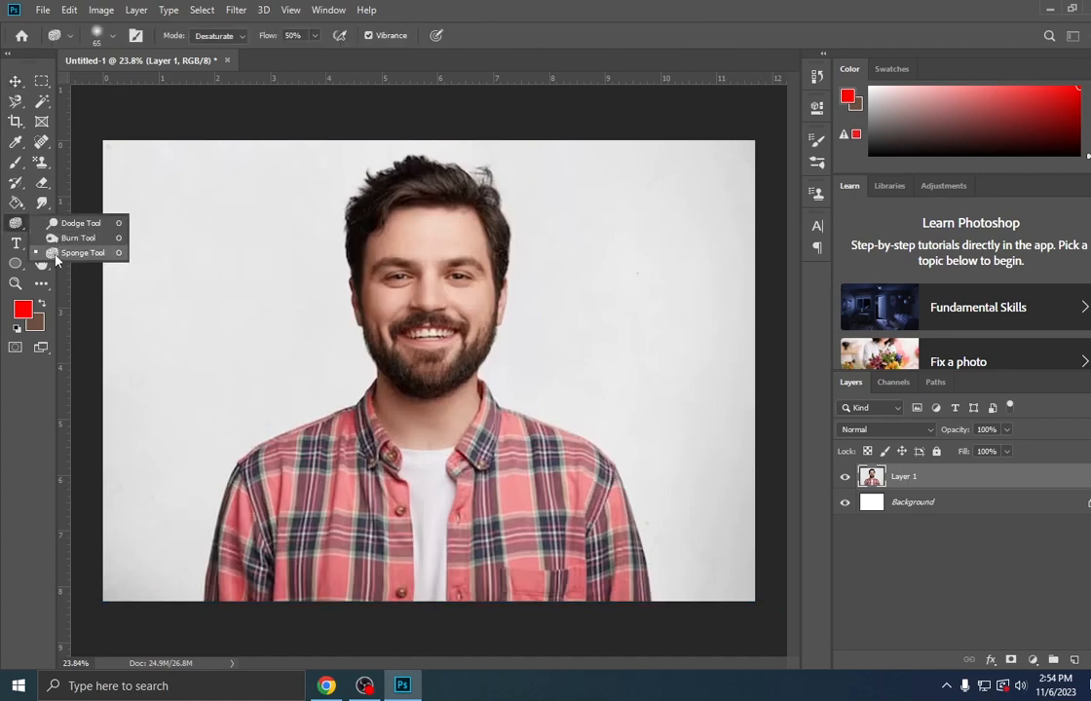
pyautogui.click(58, 248)
pyautogui.scroll(5, 425, 249)
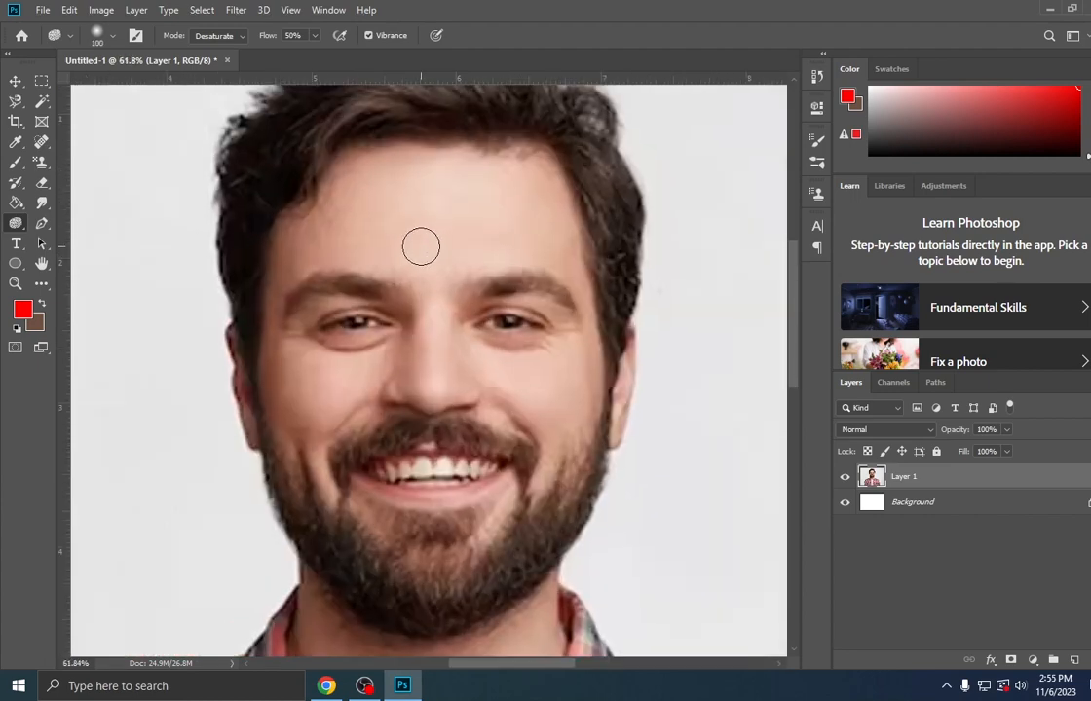
pyautogui.press(']')
pyautogui.press(']')
pyautogui.press(']')
pyautogui.press(']')
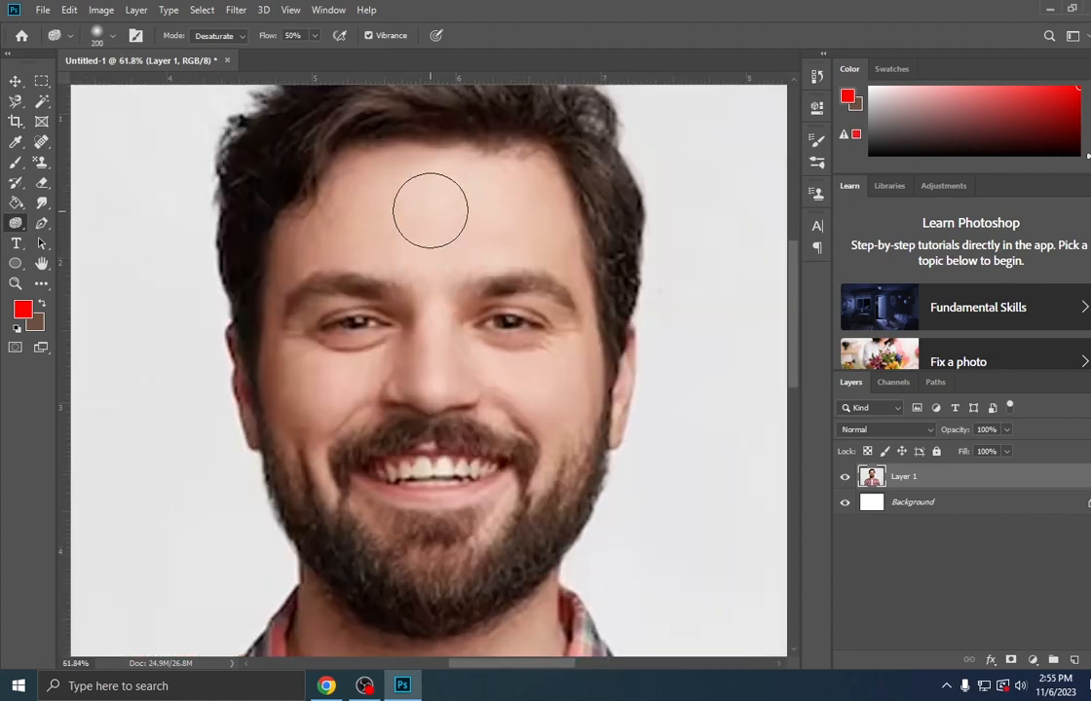
pyautogui.moveTo(430, 210)
pyautogui.mouseDown()
pyautogui.moveTo(434, 175)
pyautogui.moveTo(346, 215)
pyautogui.moveTo(351, 251)
pyautogui.moveTo(453, 206)
pyautogui.moveTo(409, 186)
pyautogui.moveTo(365, 260)
pyautogui.moveTo(470, 183)
pyautogui.moveTo(319, 261)
pyautogui.moveTo(360, 192)
pyautogui.moveTo(335, 319)
pyautogui.moveTo(288, 349)
pyautogui.moveTo(331, 294)
pyautogui.moveTo(435, 256)
pyautogui.moveTo(448, 281)
pyautogui.moveTo(445, 323)
pyautogui.moveTo(496, 344)
pyautogui.moveTo(342, 304)
pyautogui.moveTo(291, 224)
pyautogui.moveTo(347, 212)
pyautogui.moveTo(331, 307)
pyautogui.moveTo(343, 452)
pyautogui.moveTo(464, 415)
pyautogui.moveTo(440, 396)
pyautogui.moveTo(468, 332)
pyautogui.moveTo(540, 220)
pyautogui.moveTo(584, 203)
pyautogui.moveTo(528, 374)
pyautogui.moveTo(551, 437)
pyautogui.moveTo(517, 484)
pyautogui.moveTo(541, 444)
pyautogui.moveTo(508, 402)
pyautogui.moveTo(335, 443)
pyautogui.moveTo(323, 471)
pyautogui.moveTo(366, 484)
pyautogui.moveTo(371, 515)
pyautogui.moveTo(430, 522)
pyautogui.moveTo(466, 502)
pyautogui.mouseUp()
pyautogui.moveTo(442, 489); pyautogui.dragTo(457, 294)
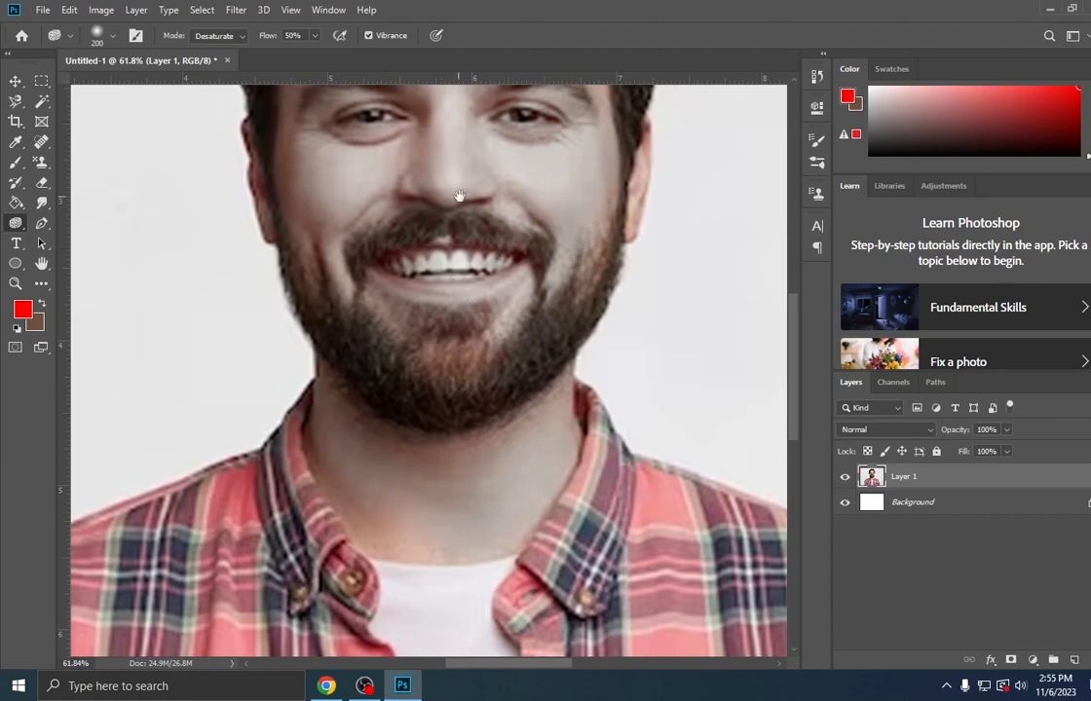
pyautogui.moveTo(458, 196); pyautogui.dragTo(448, 380)
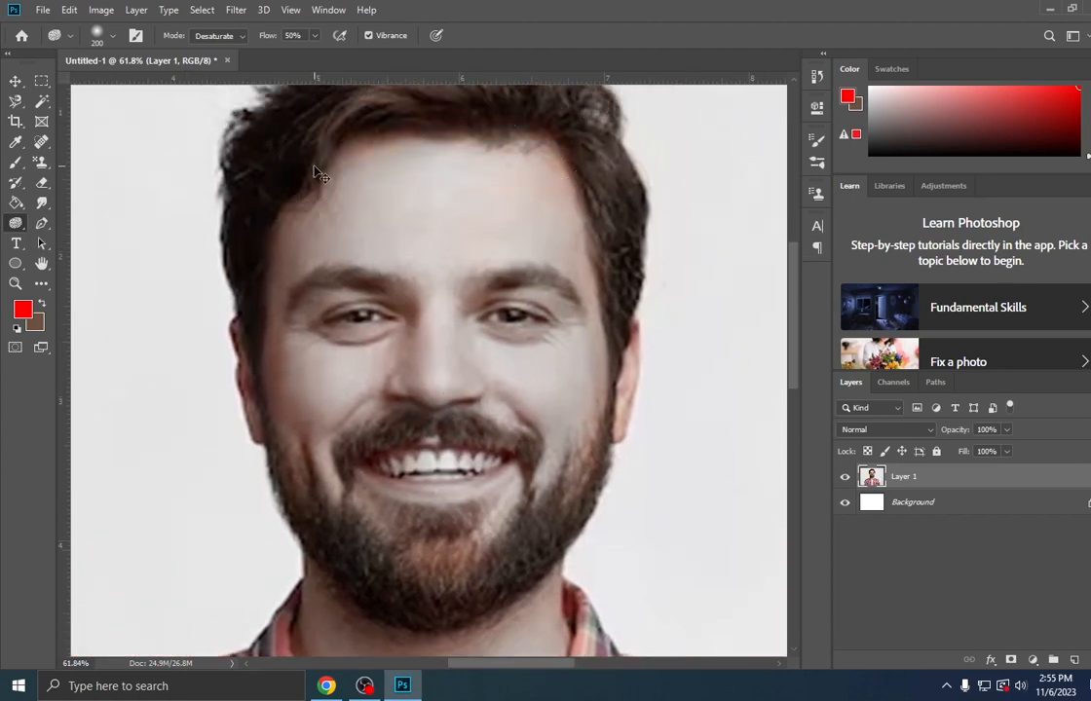
pyautogui.hotkey('ctrl', '0')
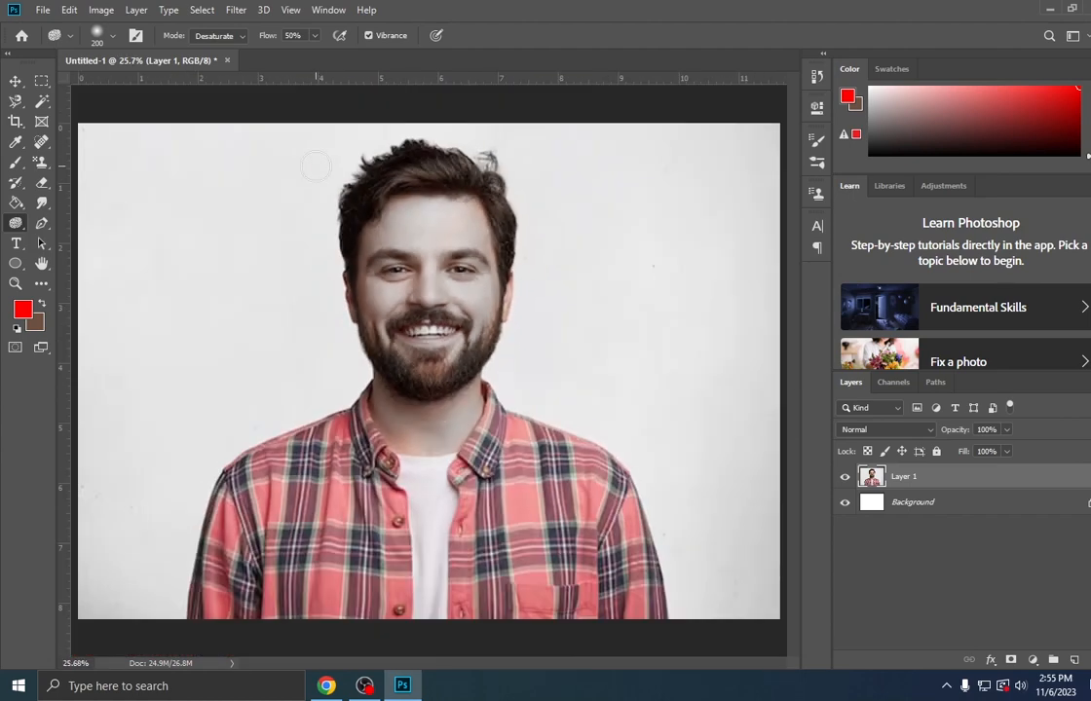
pyautogui.click(40, 204)
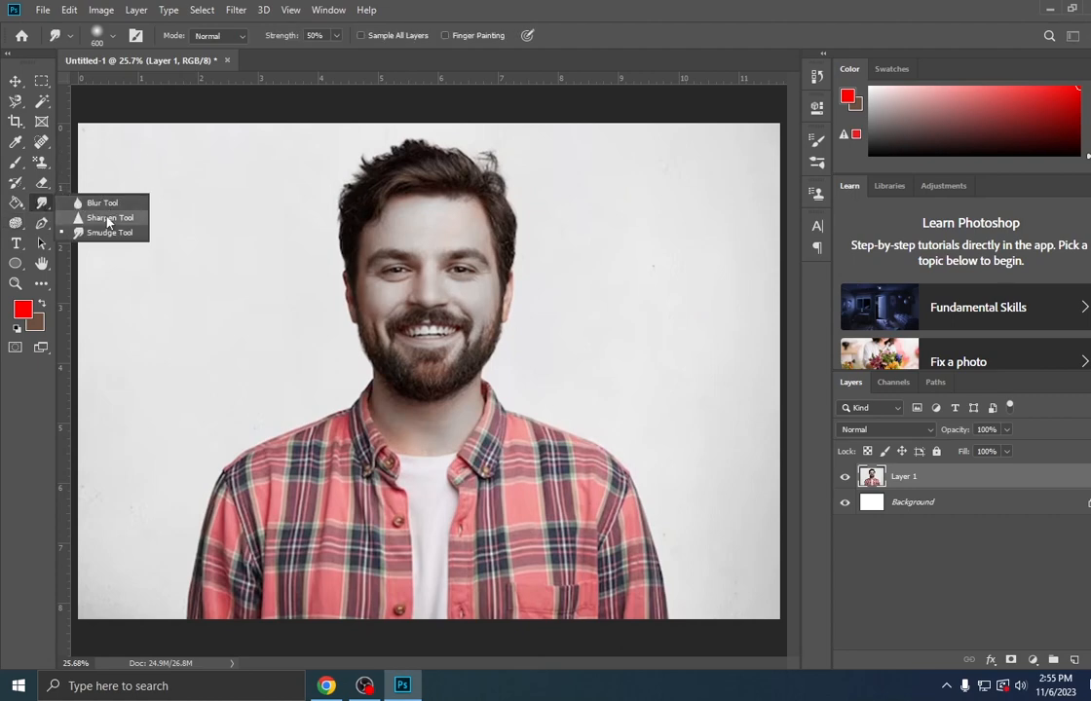
pyautogui.click(16, 223)
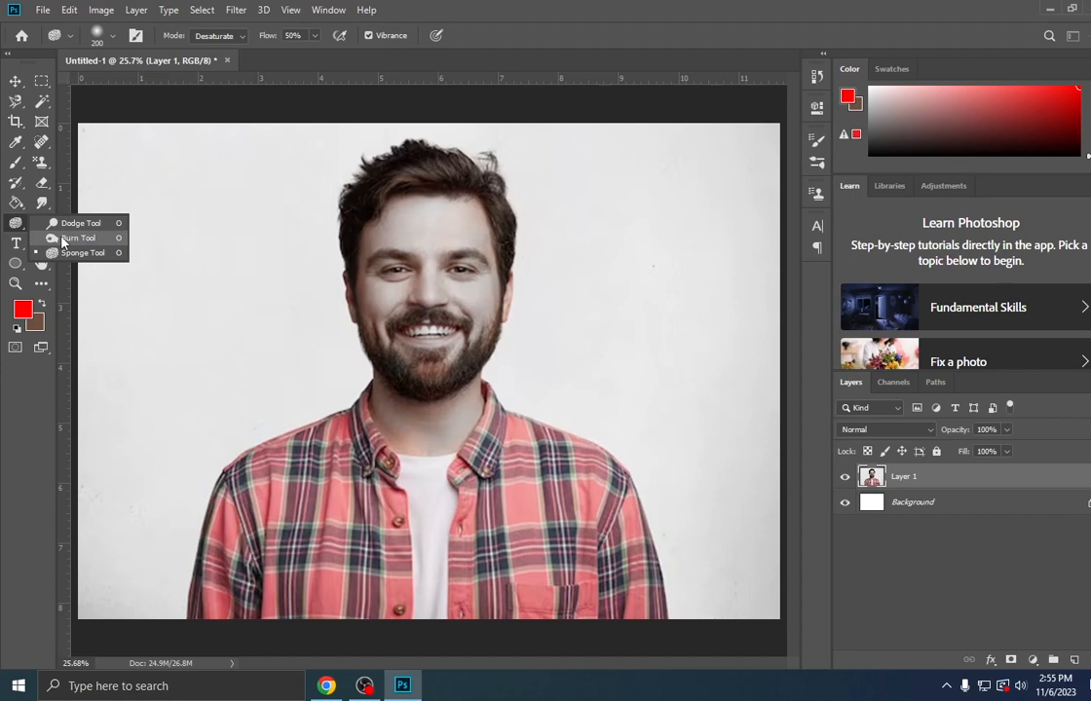